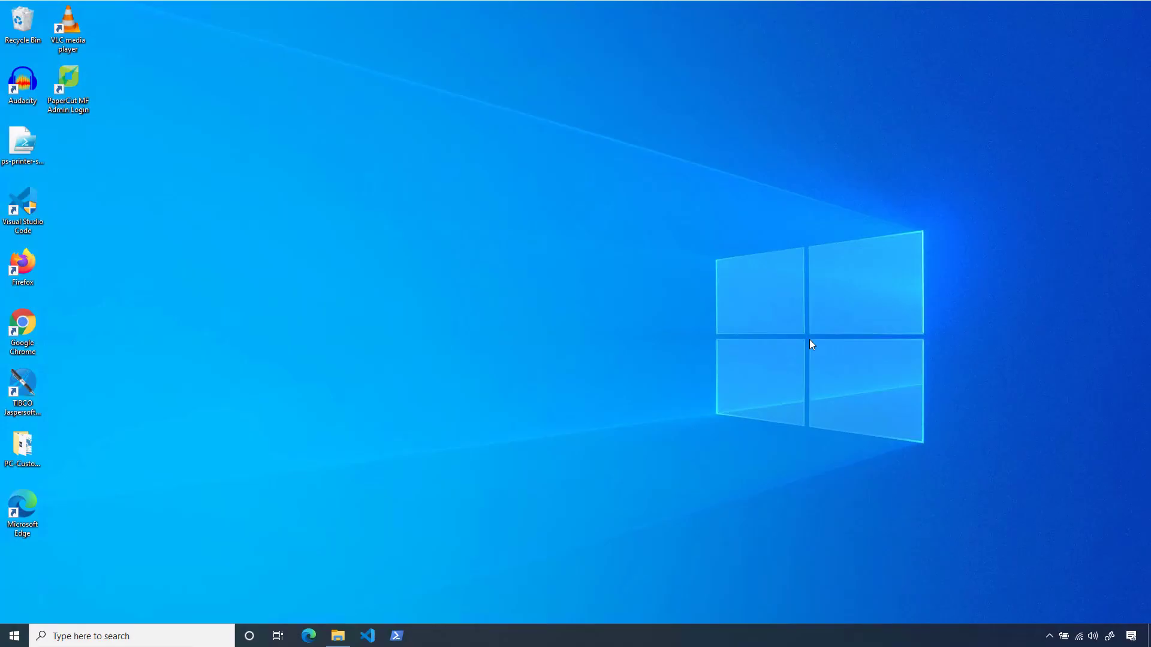
# Step: Open user-refresh.css from server\tmp\webapp-53767\css in Visual Studio Code with administrator rights
pyautogui.click(338, 634)
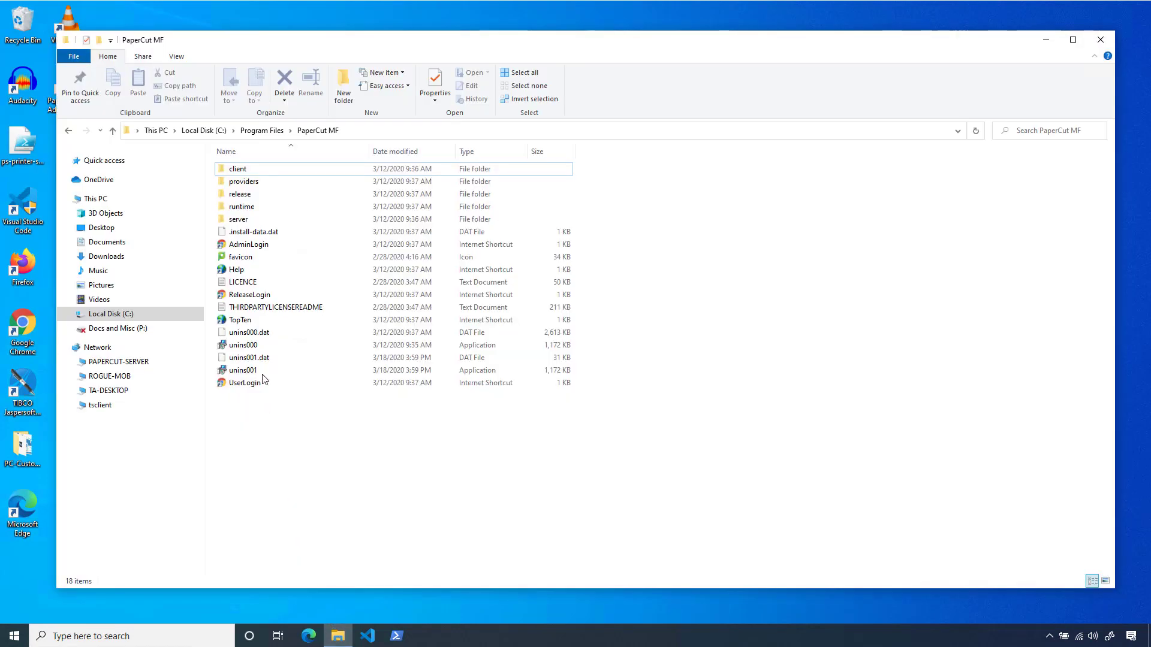
pyautogui.doubleClick(238, 219)
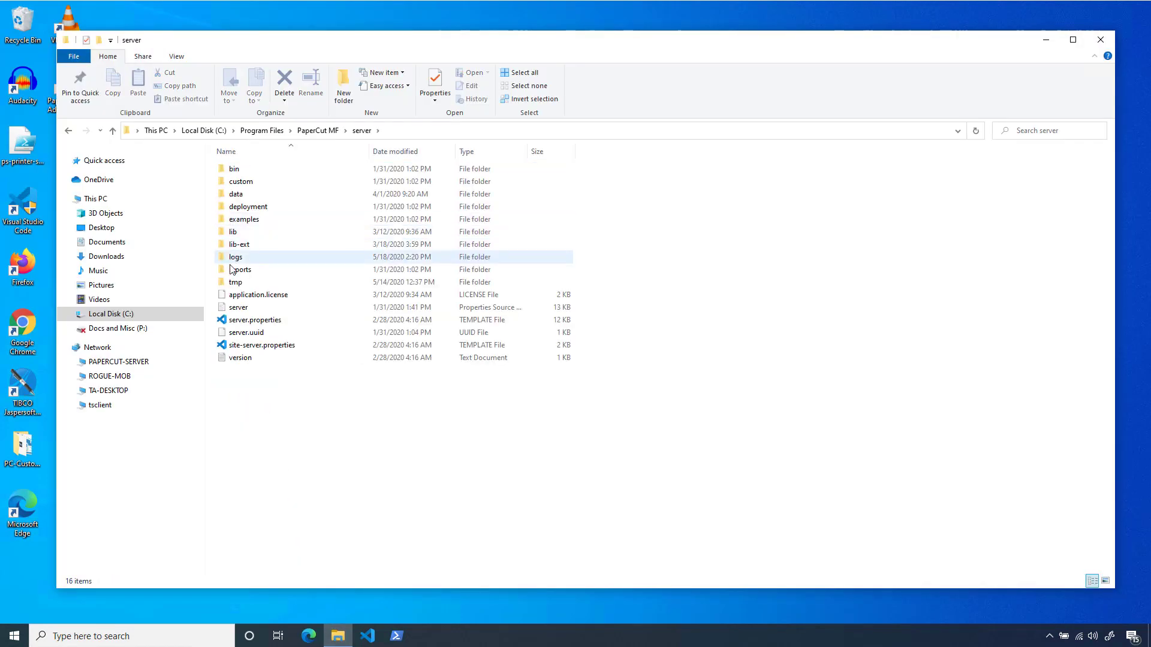
pyautogui.doubleClick(235, 283)
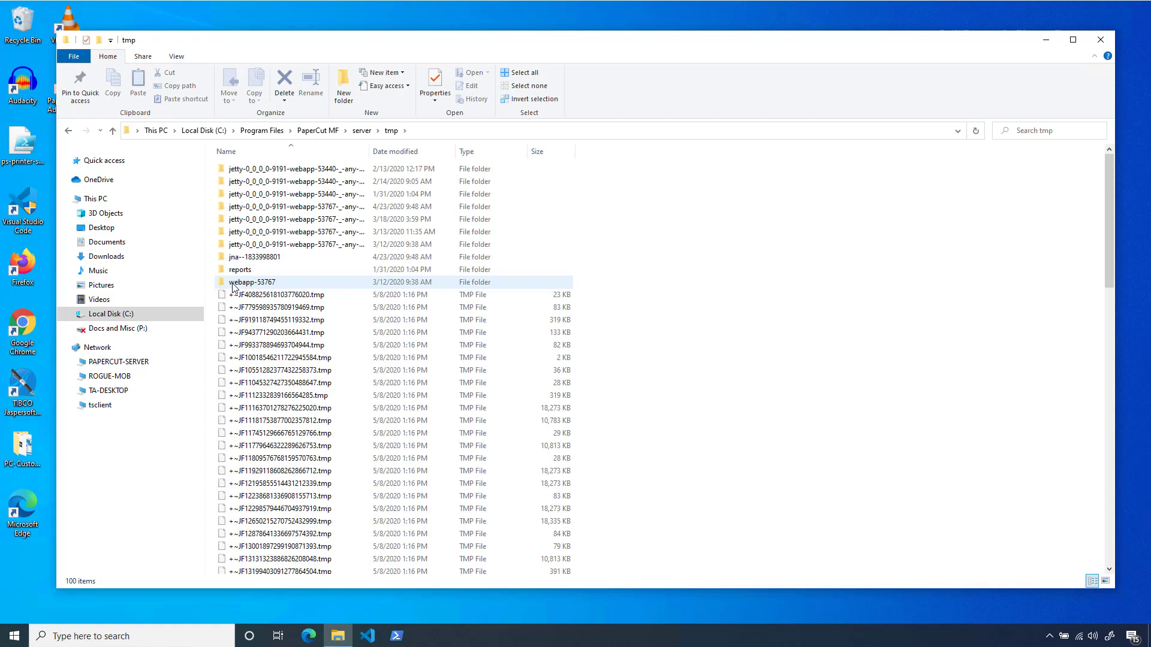
pyautogui.doubleClick(234, 283)
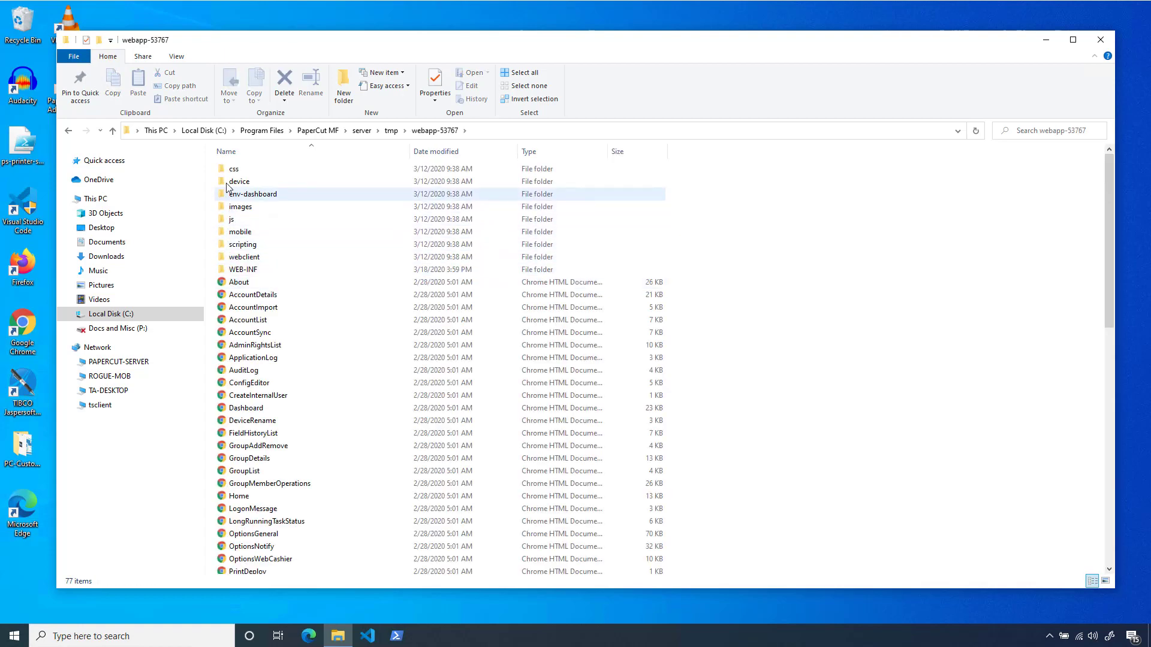
pyautogui.doubleClick(234, 169)
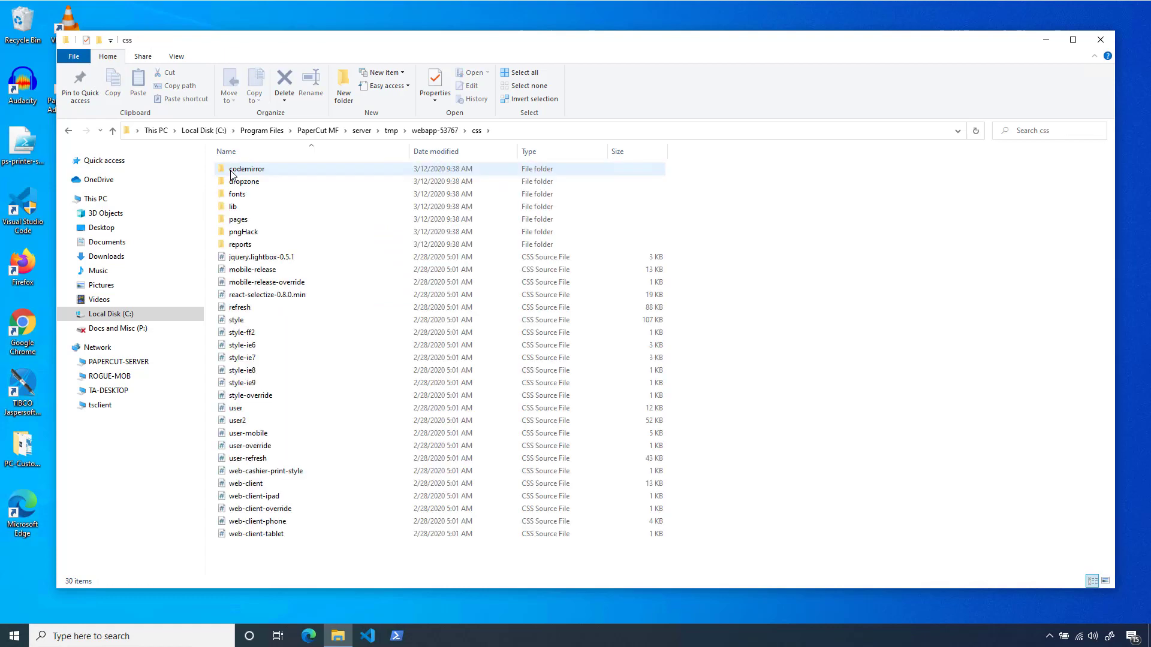
pyautogui.rightClick(242, 461)
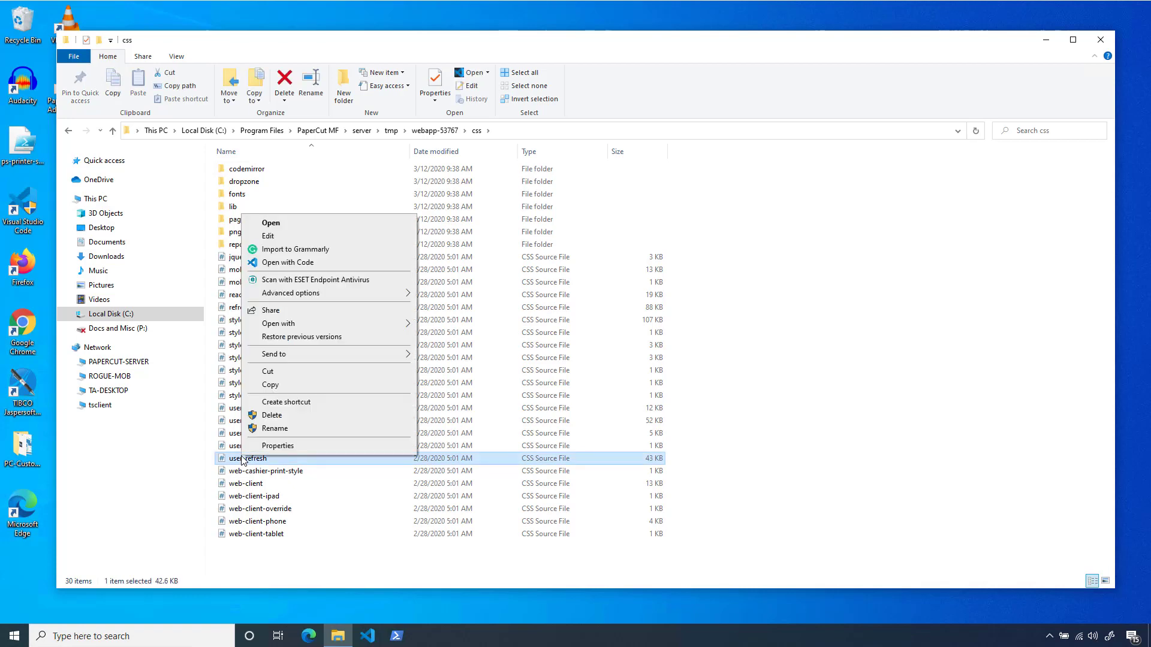
pyautogui.click(277, 264)
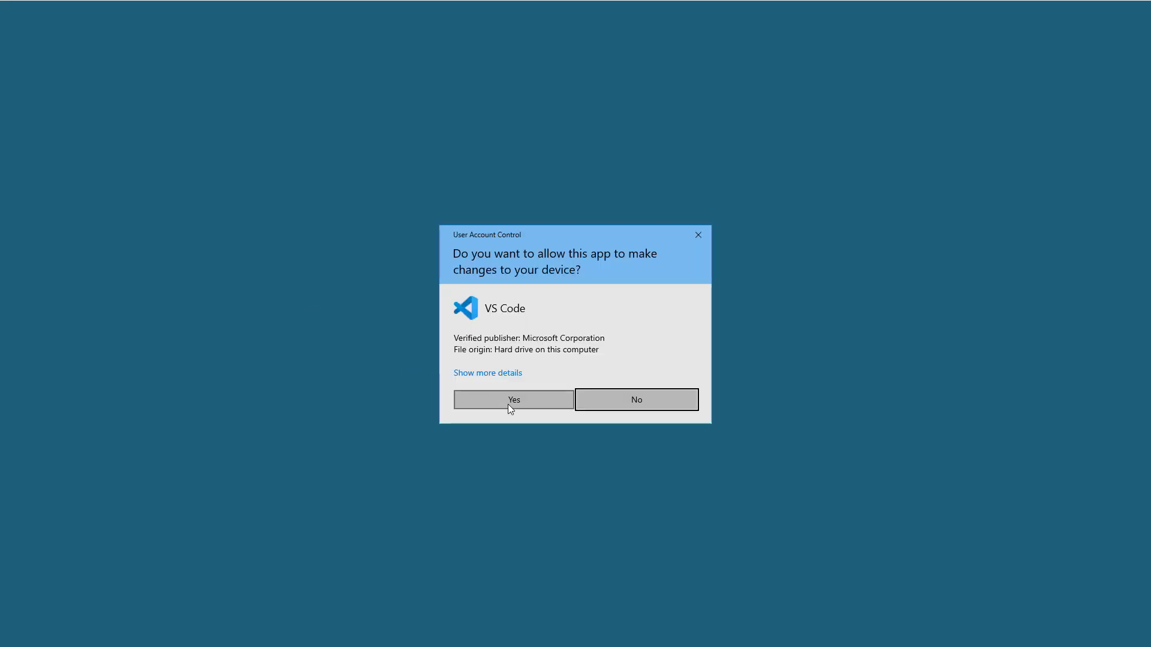
pyautogui.click(509, 403)
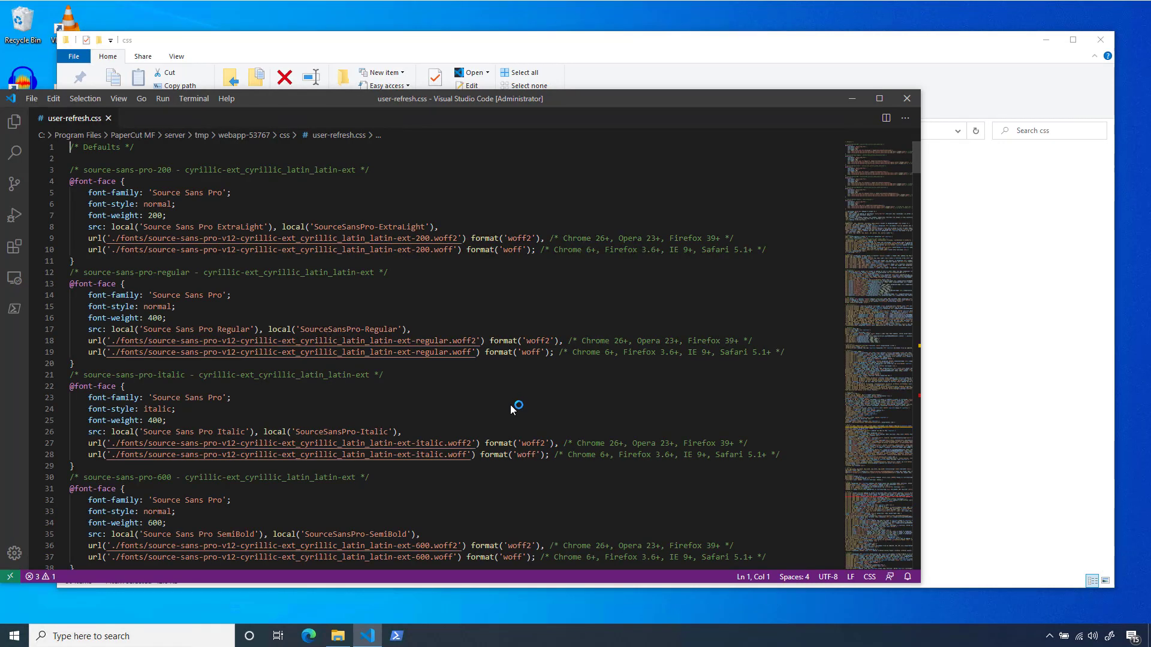
# Step: Replace every #0f1e2c colour in user-refresh.css with #3b3b3d
pyautogui.hotkey('ctrl', 'f')
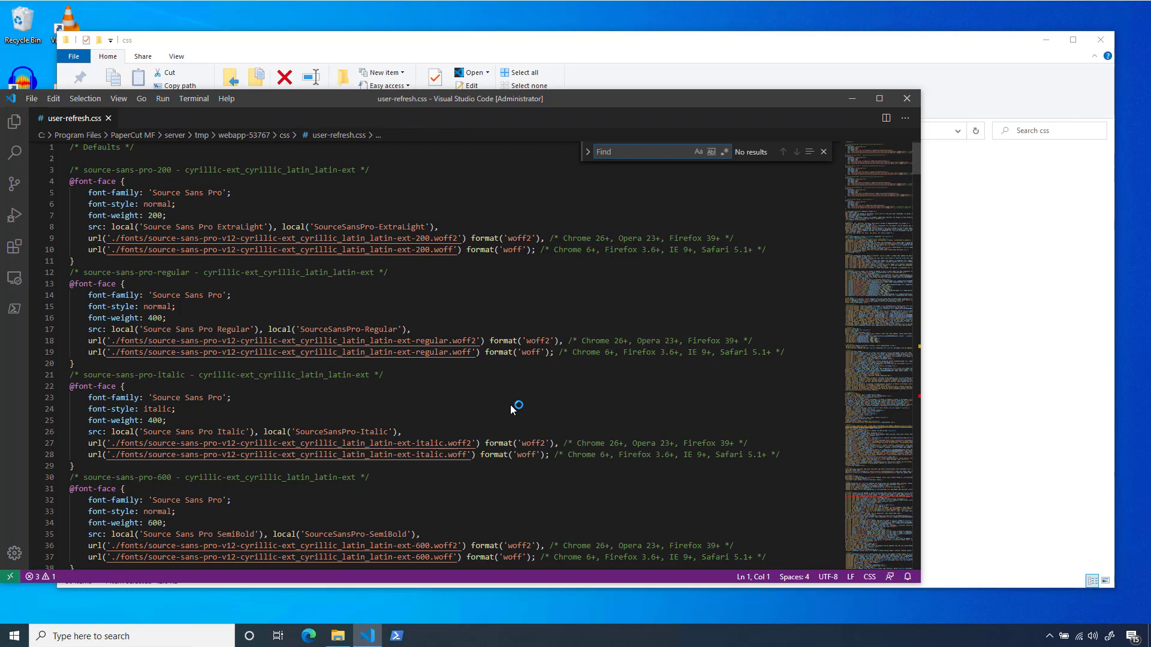
pyautogui.write('0f1e2c')
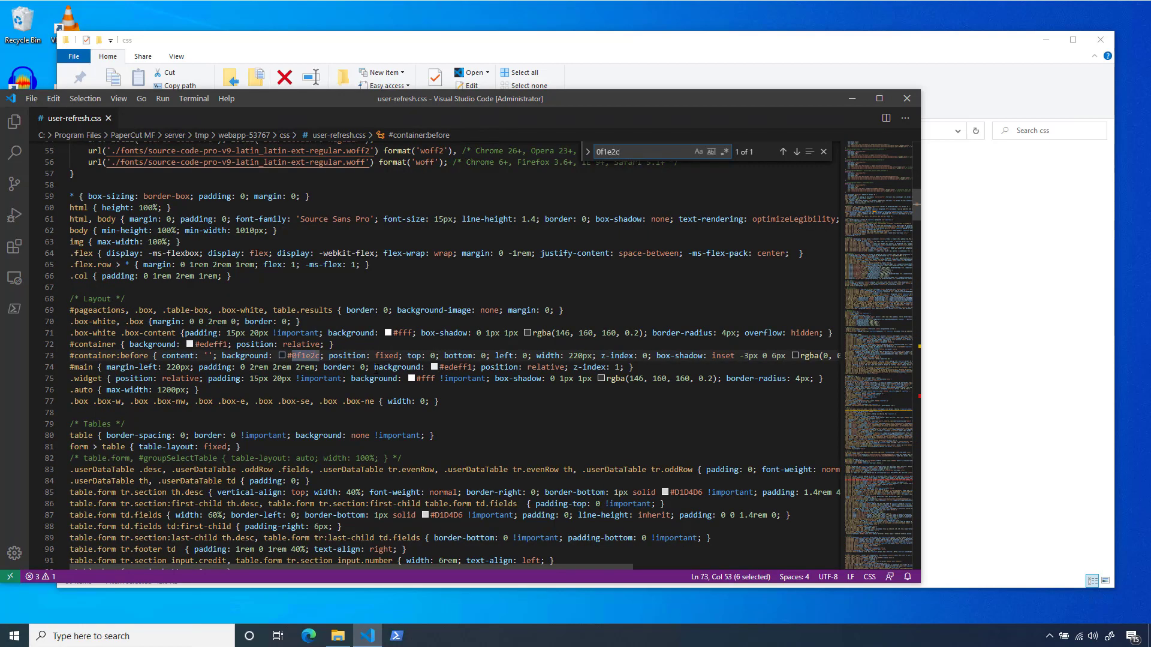
pyautogui.rightClick(300, 358)
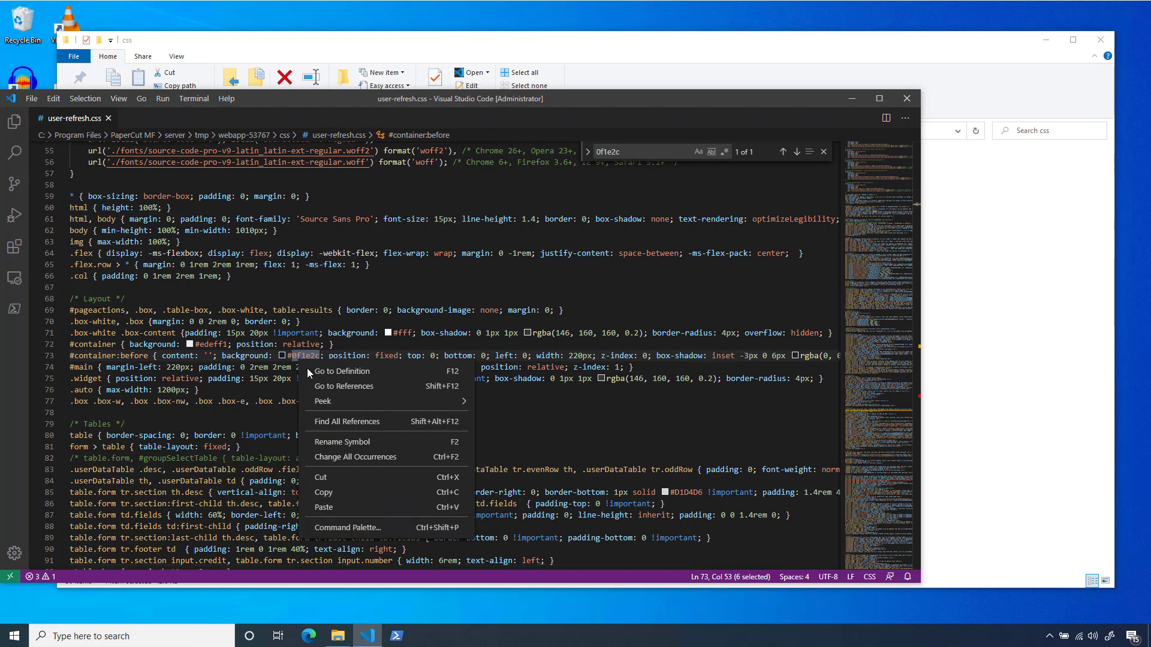
pyautogui.click(351, 456)
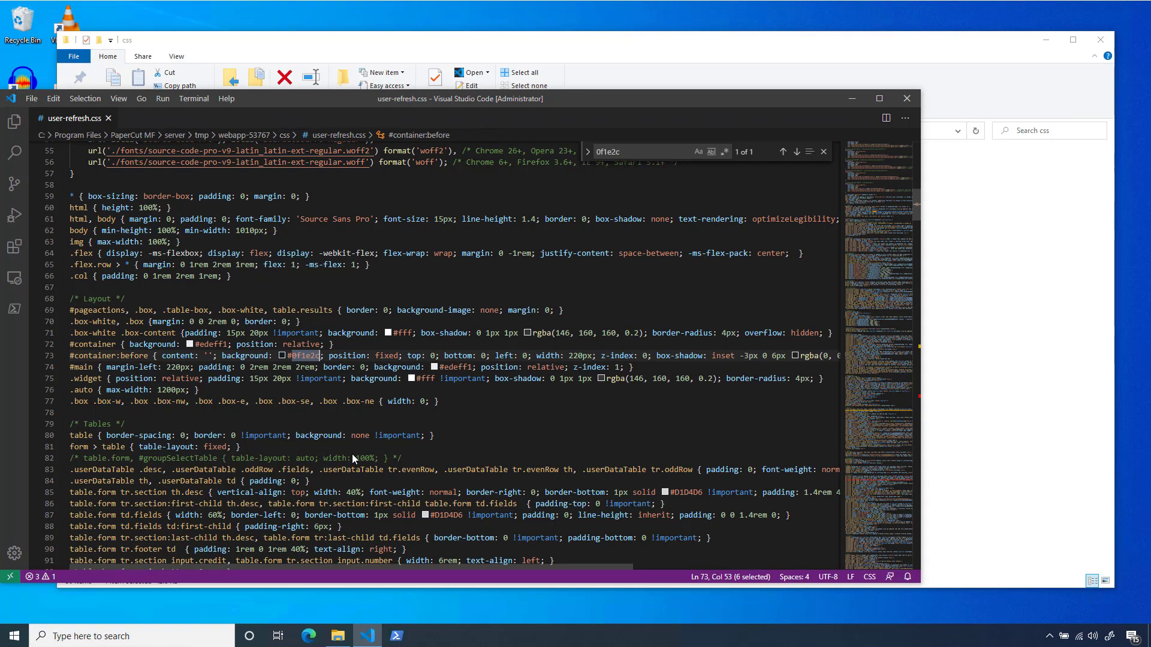
pyautogui.write('3b3b3d')
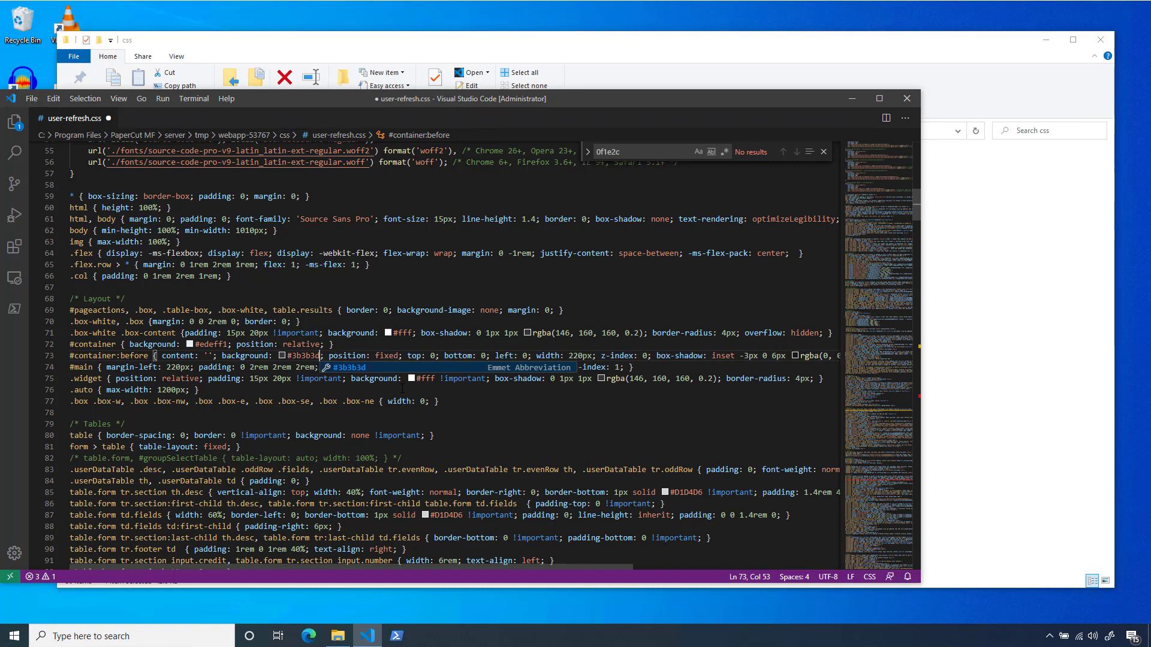
# Step: Change all 21 occurrences of #00ae5b to #3a8fc6
pyautogui.press('Escape')
pyautogui.hotkey('ctrl', 'f')
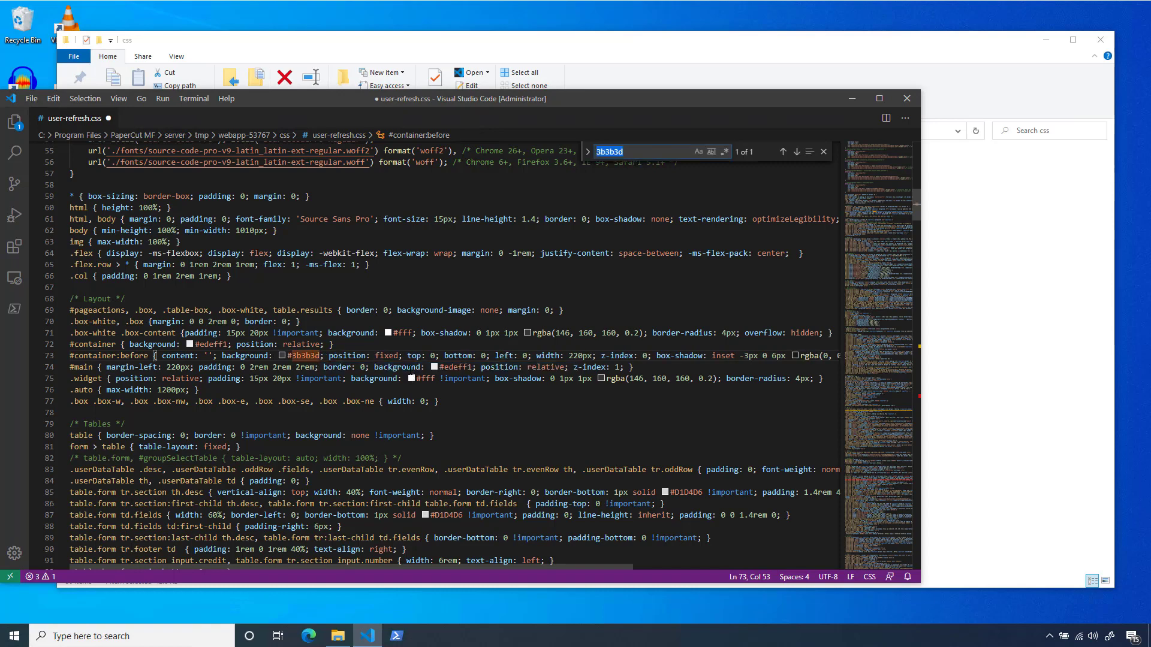
pyautogui.write('00ae5b')
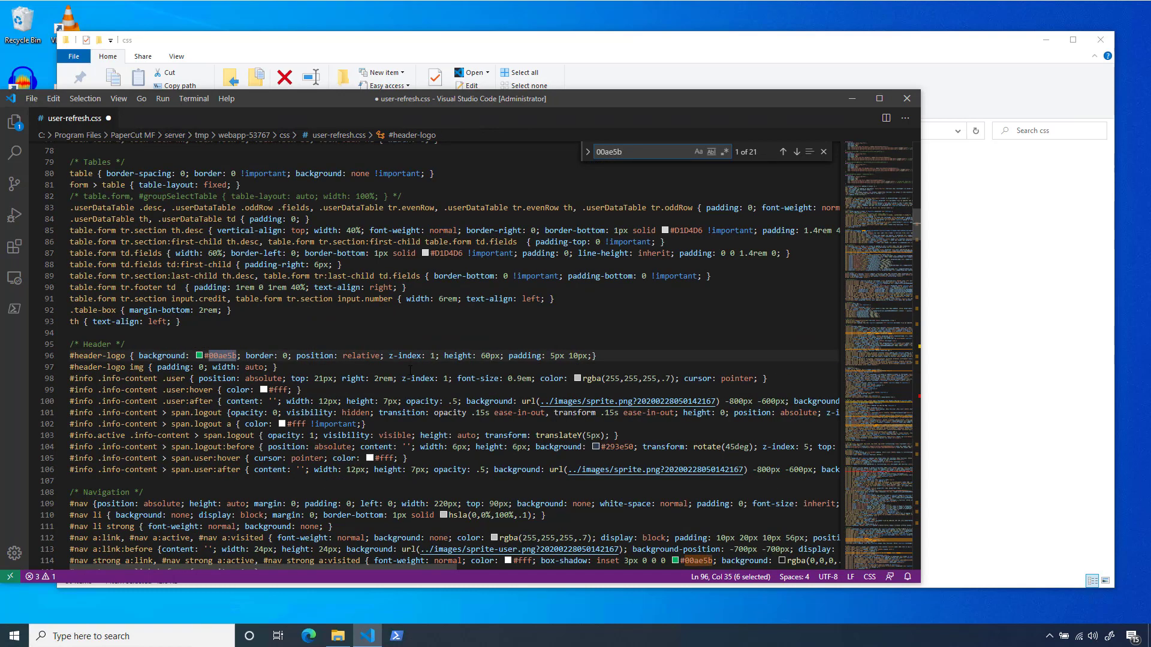
pyautogui.press('Return')
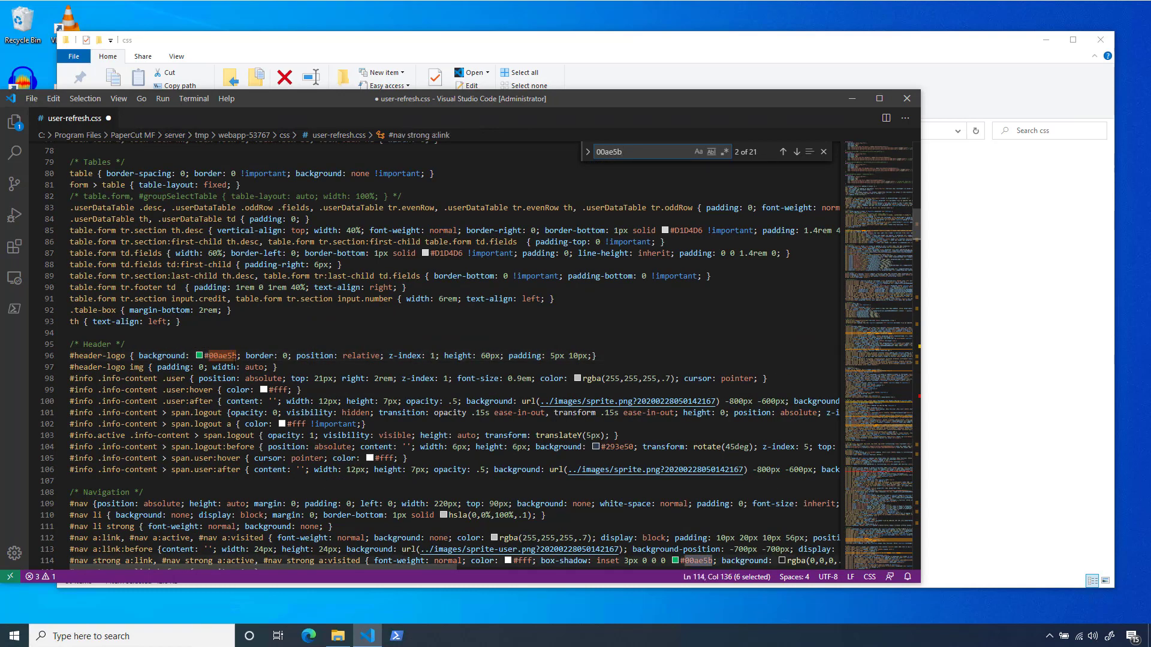
pyautogui.rightClick(223, 358)
pyautogui.click(261, 453)
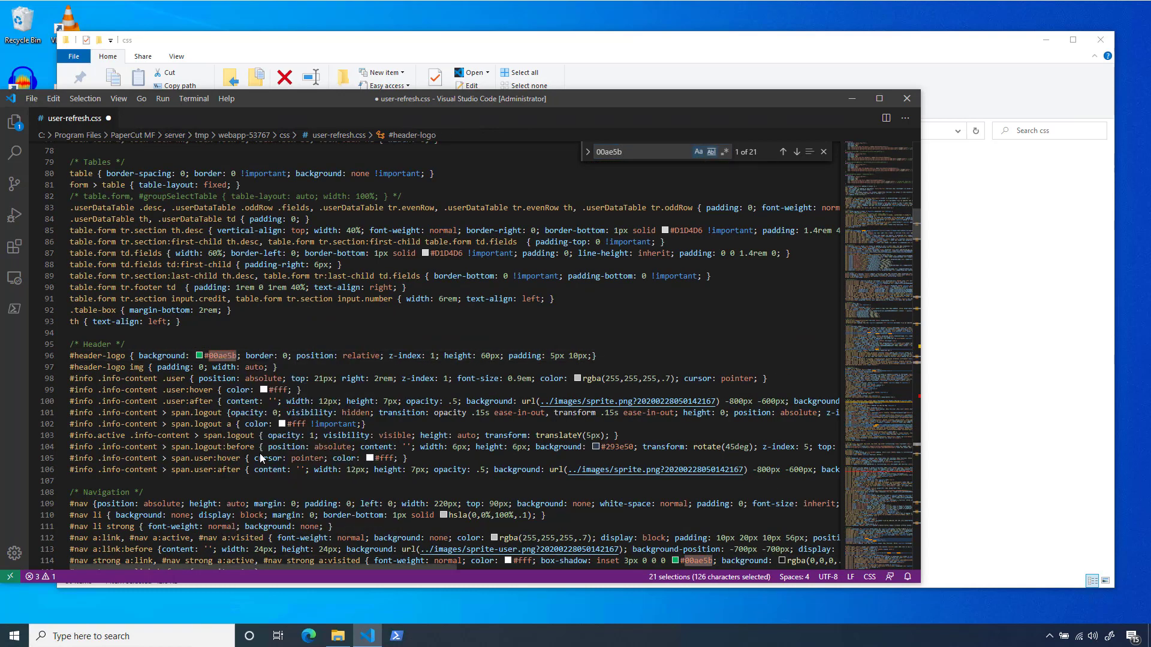
pyautogui.write('3a8f')
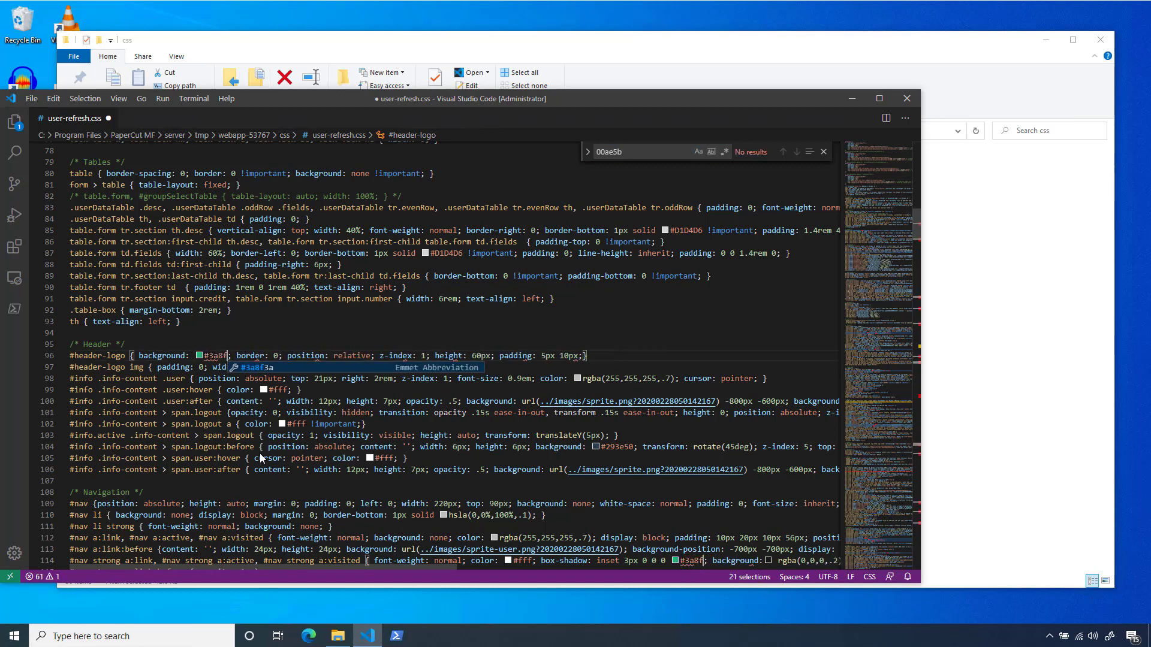
pyautogui.write('c6')
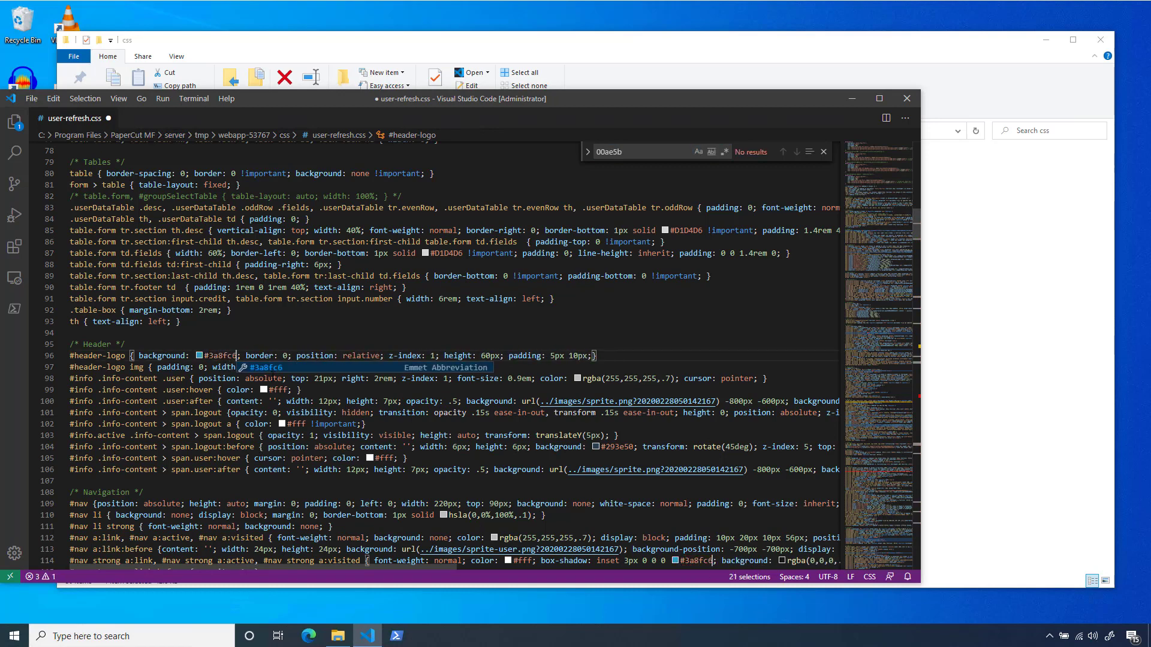
# Step: Change the three #62bb46 link-hover colours to #00a68b
pyautogui.press('Escape')
pyautogui.hotkey('ctrl', 'f')
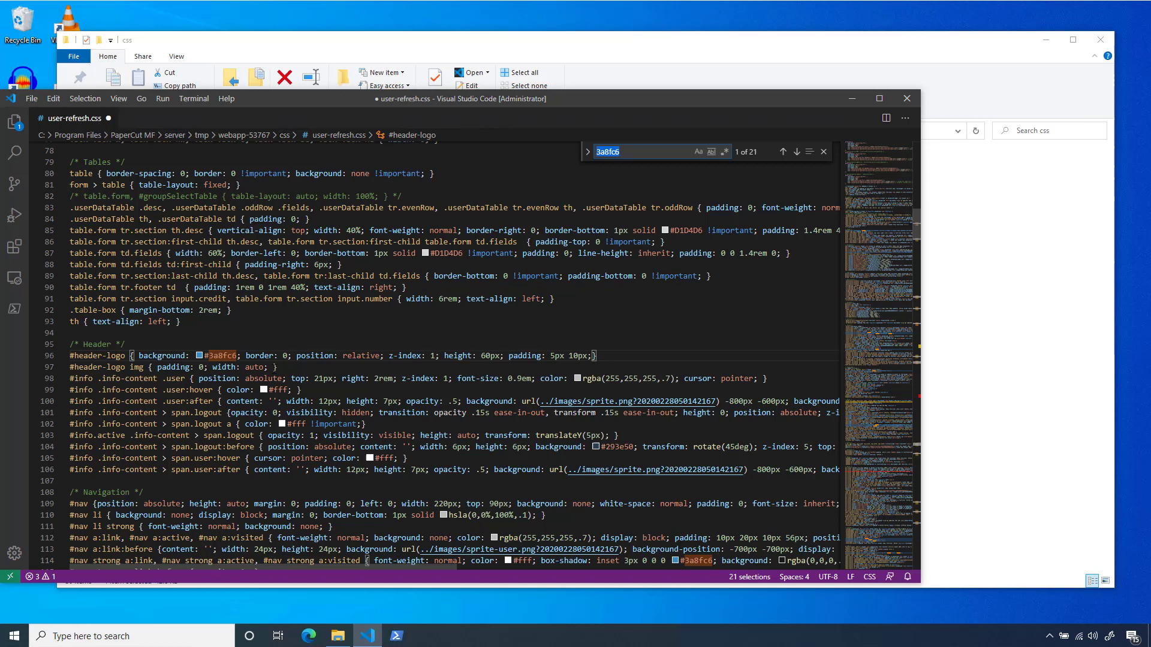
pyautogui.write('62bb46')
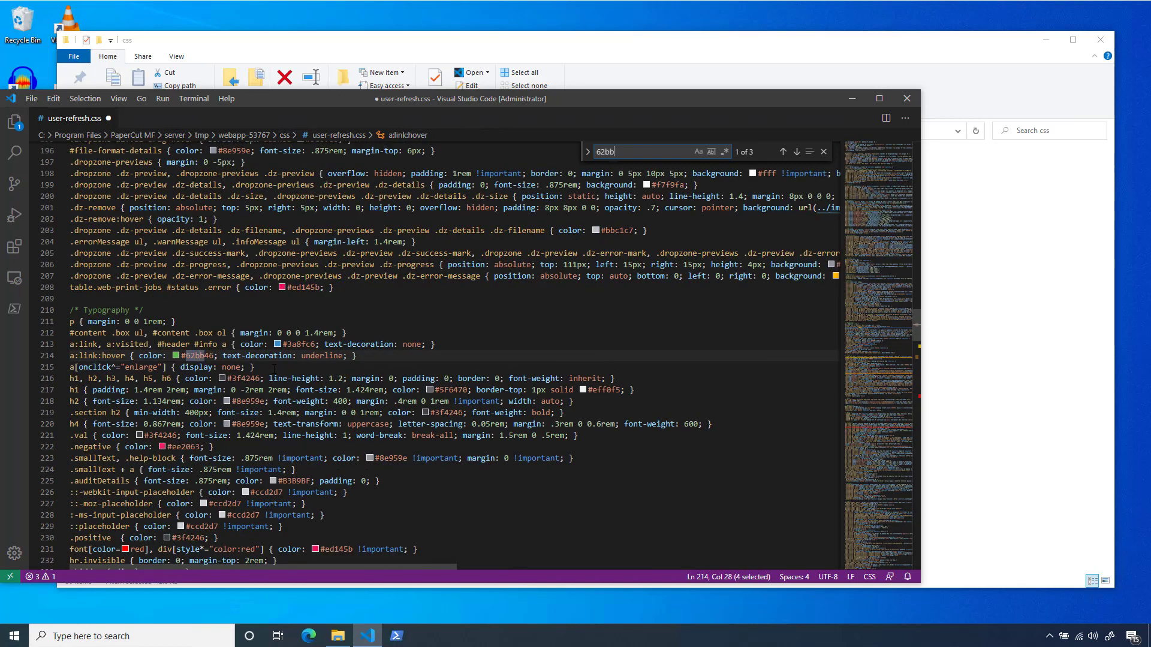
pyautogui.rightClick(198, 355)
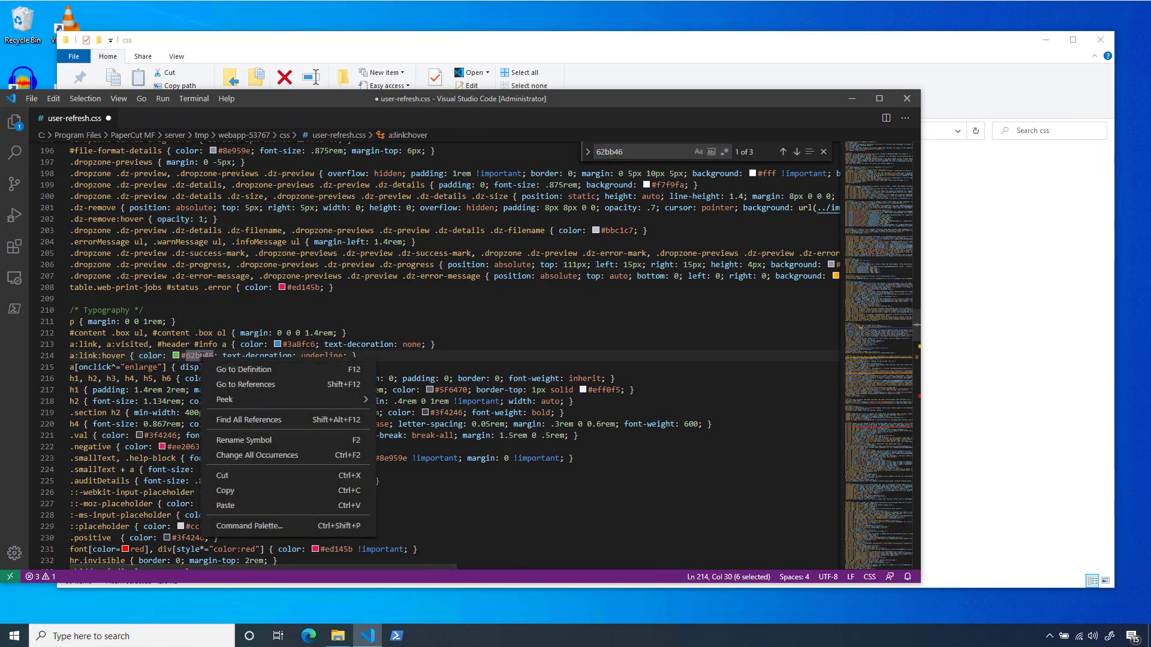
pyautogui.click(236, 456)
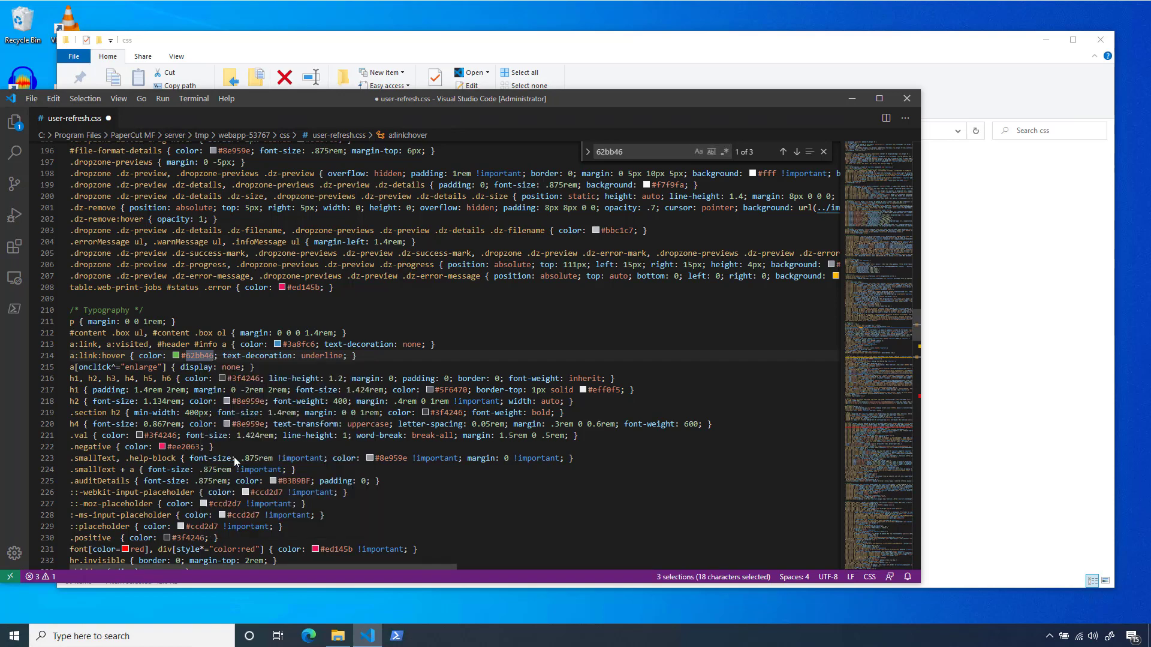
pyautogui.write('00a68b')
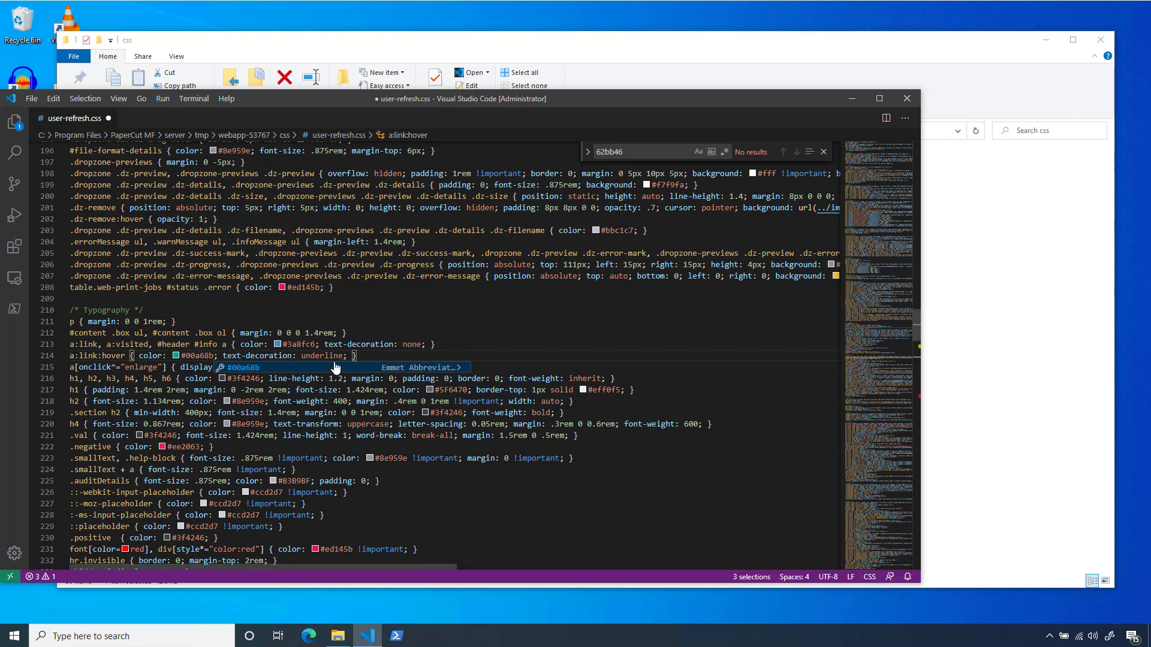
pyautogui.press('Escape')
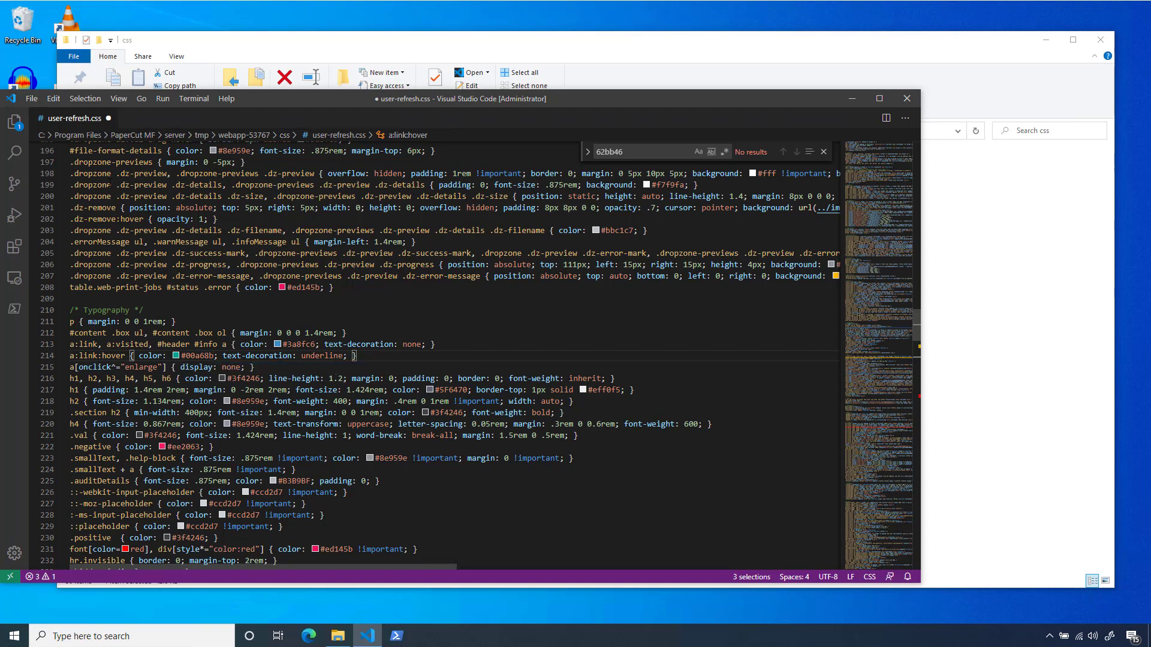
# Step: Save the stylesheet under the name user3.css in PaperCut MF's server\custom\web folder
pyautogui.click(28, 100)
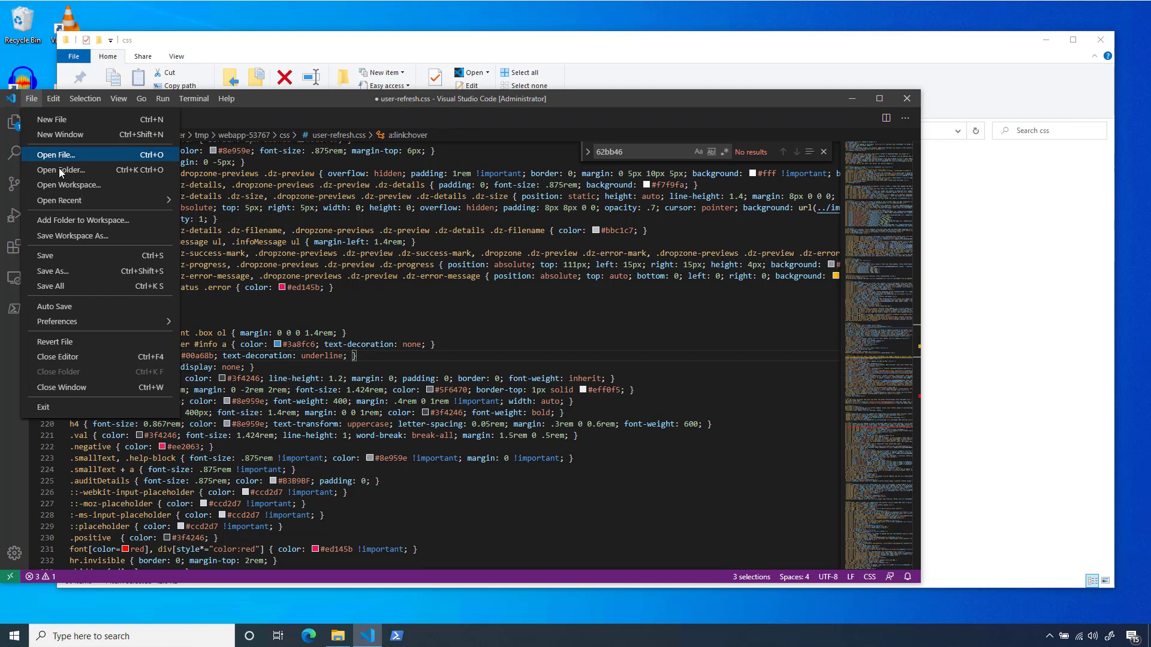
pyautogui.click(63, 272)
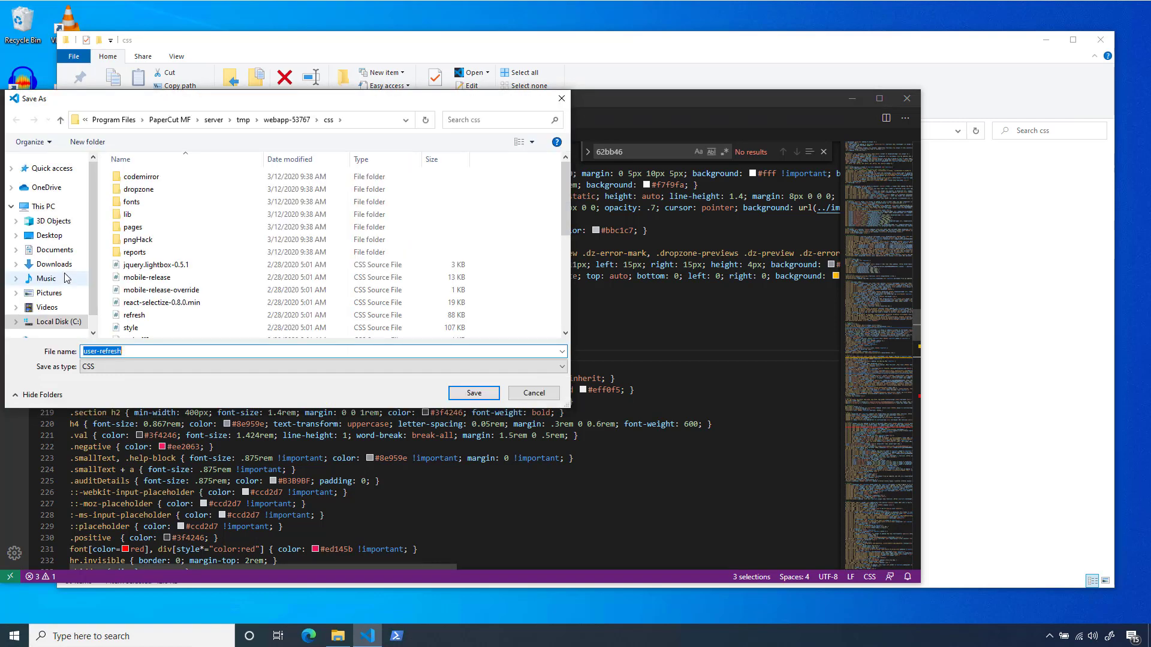
pyautogui.write('user3.css')
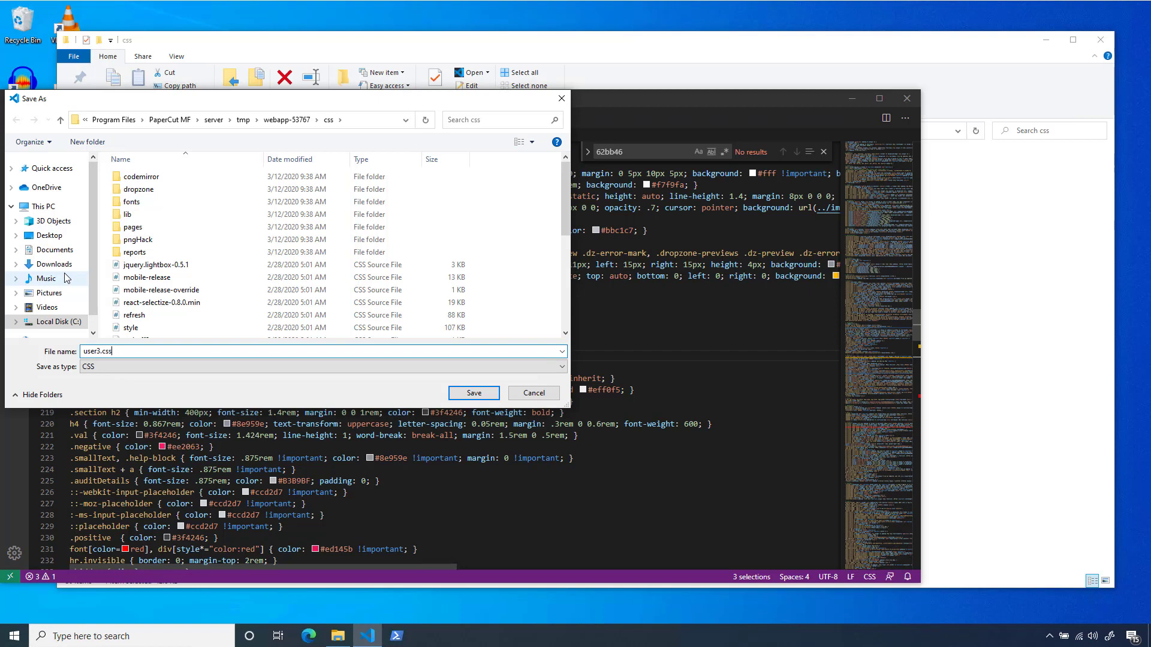
pyautogui.click(213, 119)
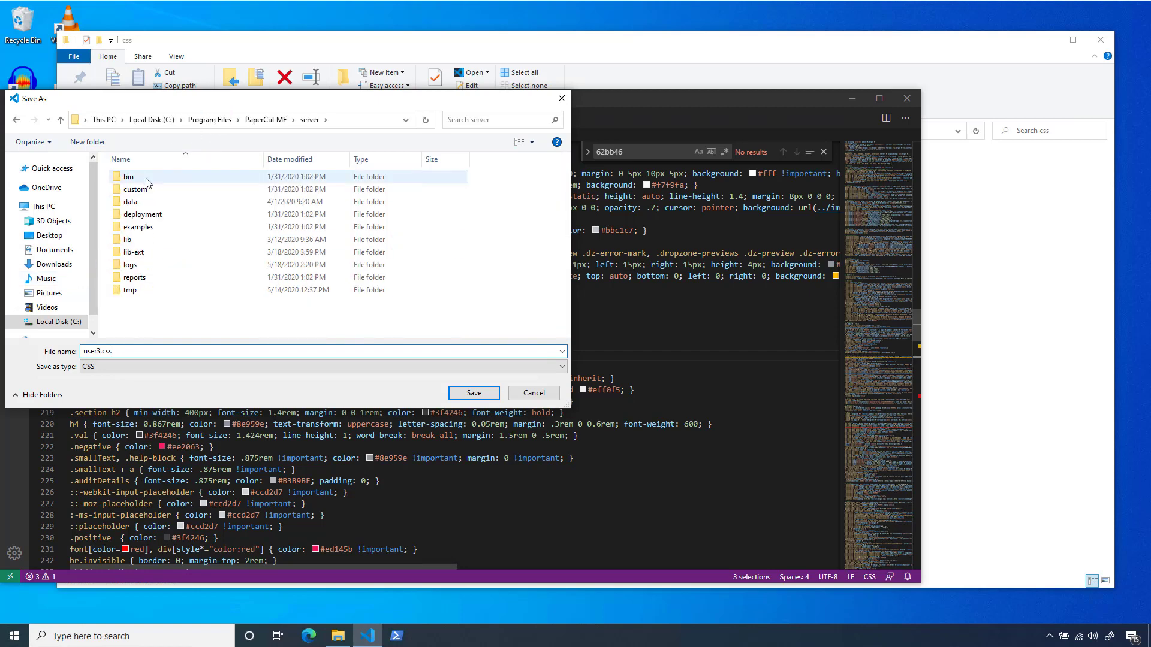
pyautogui.doubleClick(135, 189)
pyautogui.doubleClick(128, 177)
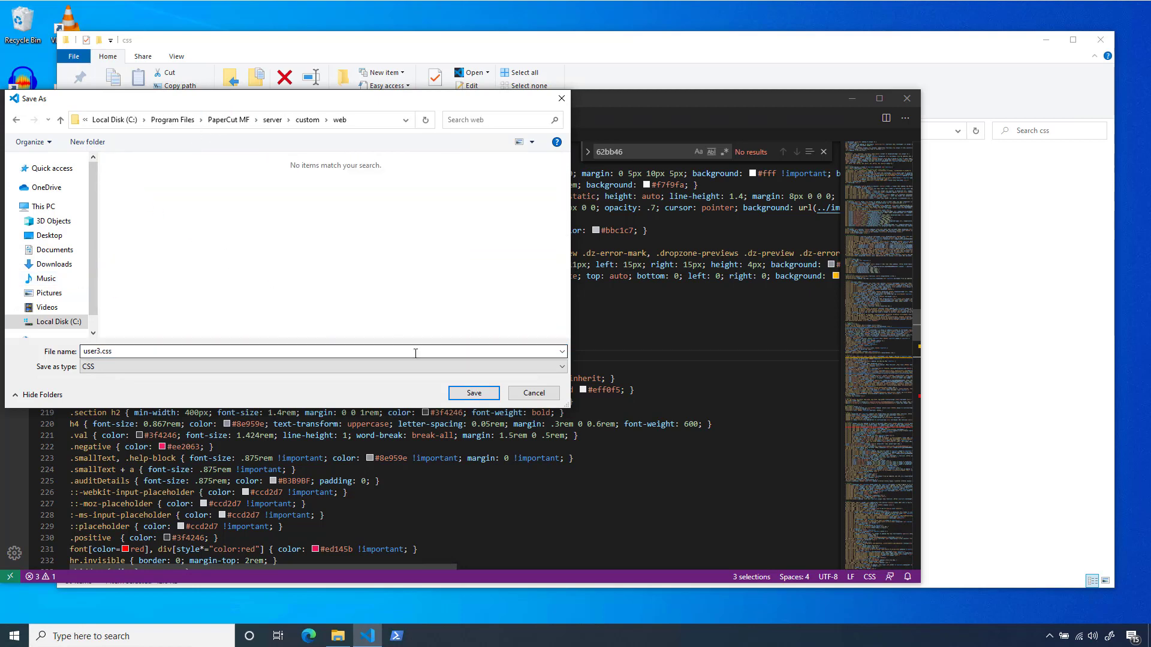
pyautogui.click(467, 394)
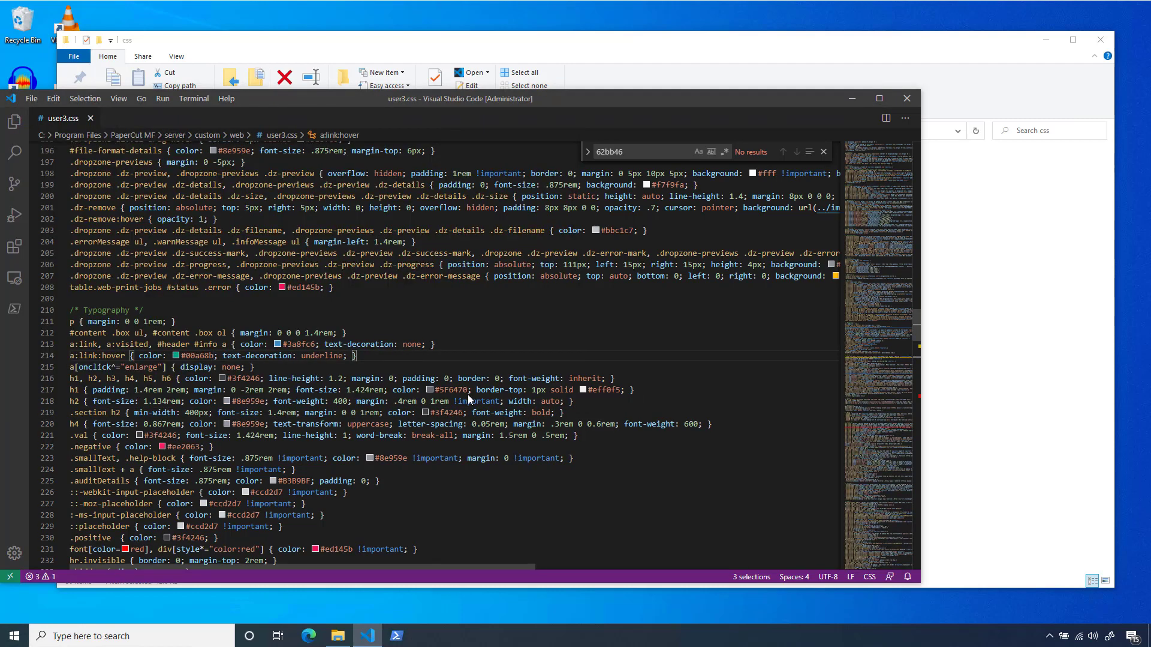
# Step: Close VS Code and open the config file from PaperCut MF's client\win folder with Code
pyautogui.click(906, 98)
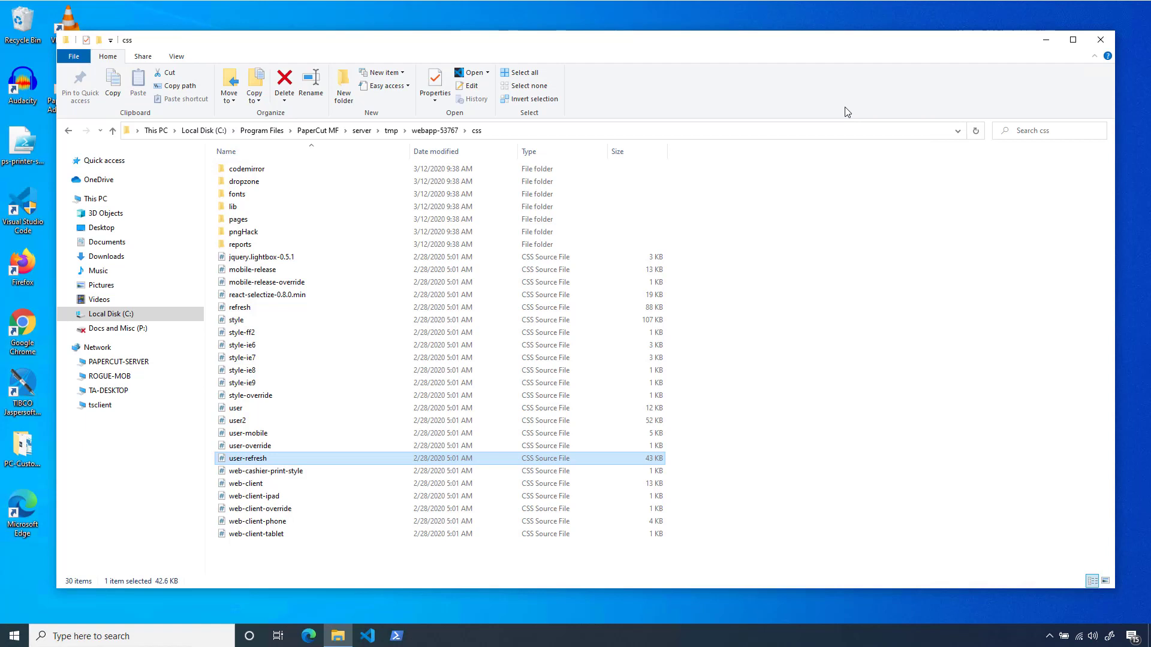
pyautogui.click(317, 131)
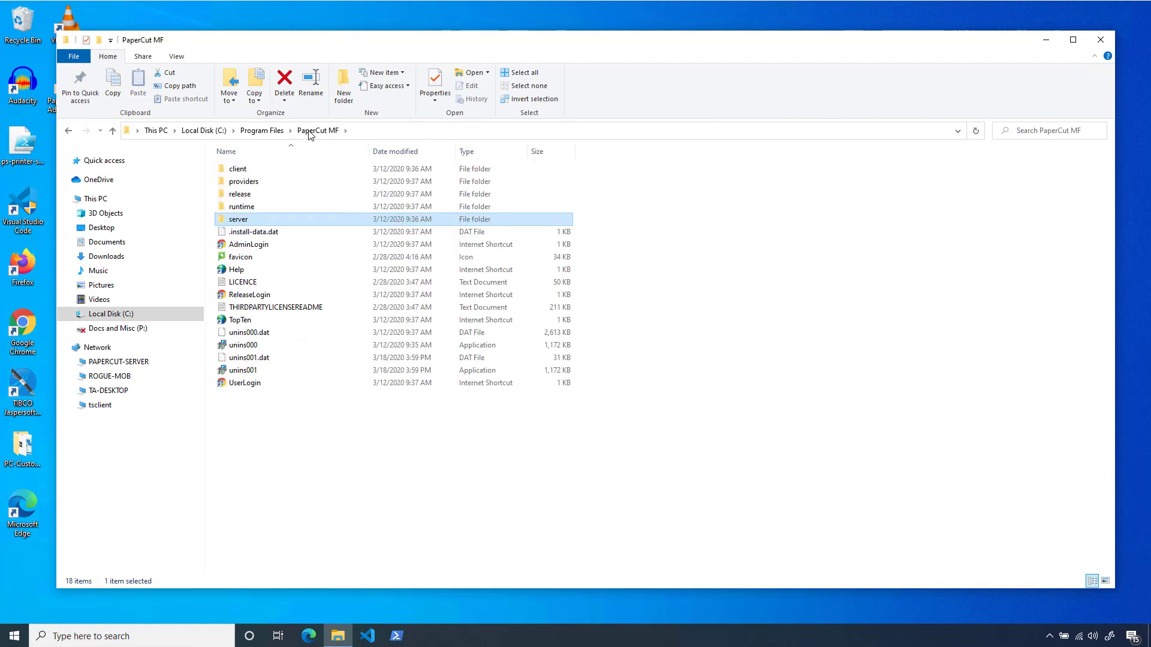
pyautogui.doubleClick(239, 171)
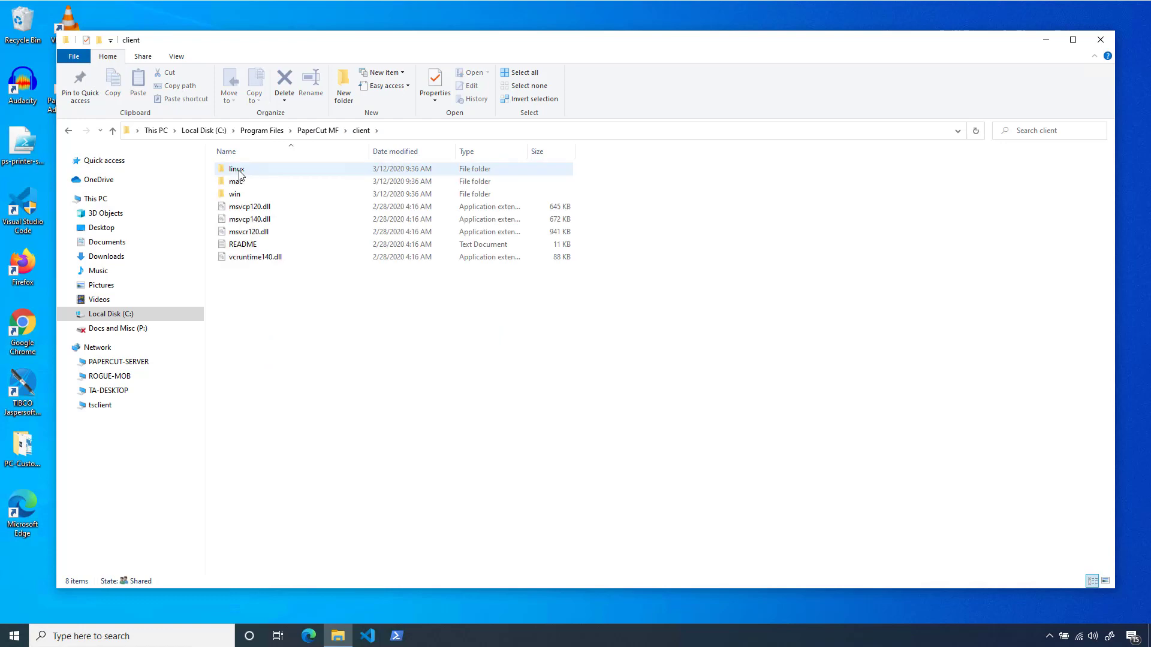
pyautogui.doubleClick(234, 195)
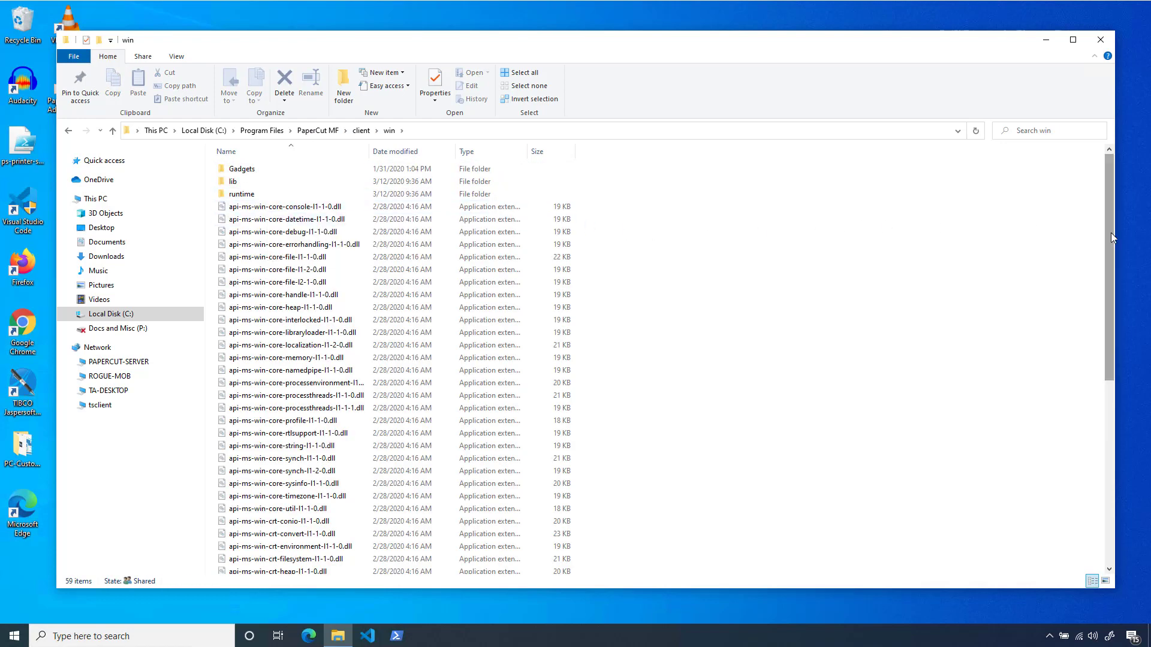
pyautogui.moveTo(1110, 237); pyautogui.dragTo(1073, 413)
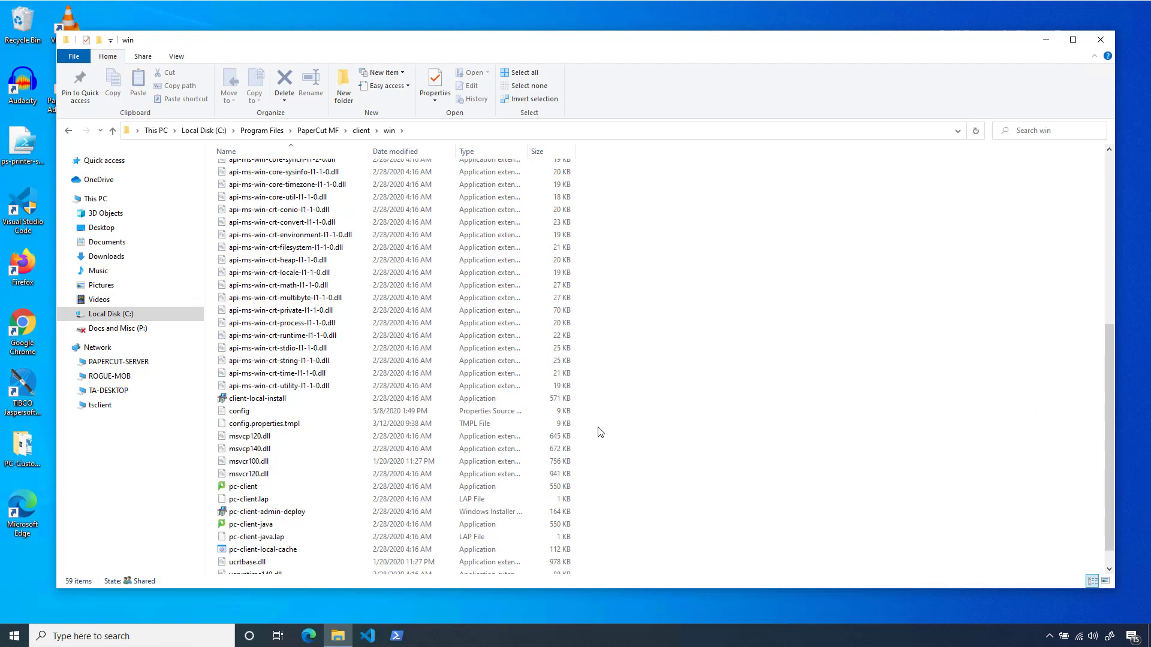
pyautogui.click(238, 413)
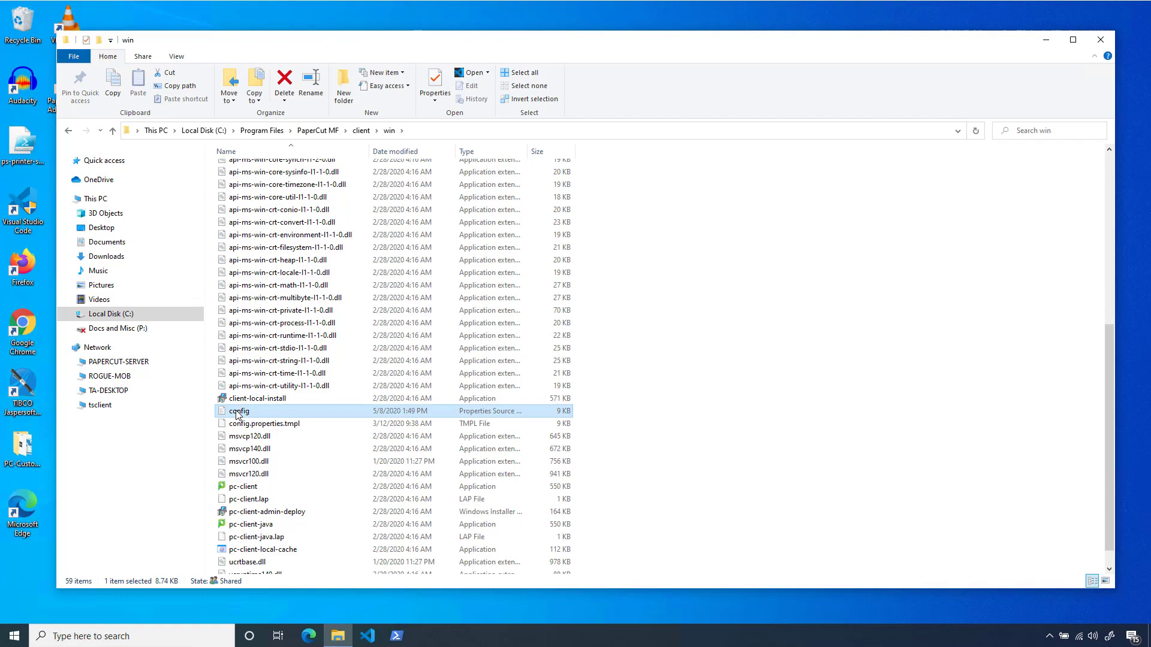
pyautogui.rightClick(238, 413)
pyautogui.click(267, 203)
# Step: Grant administrator rights and locate the text-color line near line 120 of config.properties
pyautogui.click(499, 401)
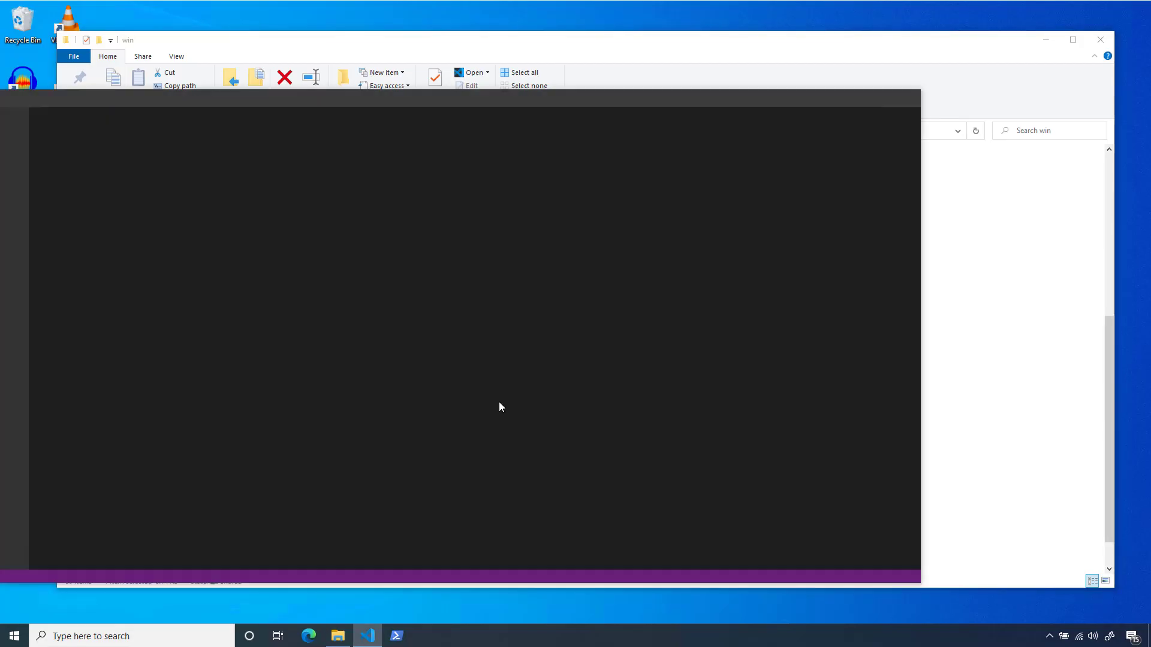
pyautogui.moveTo(916, 181); pyautogui.dragTo(918, 355)
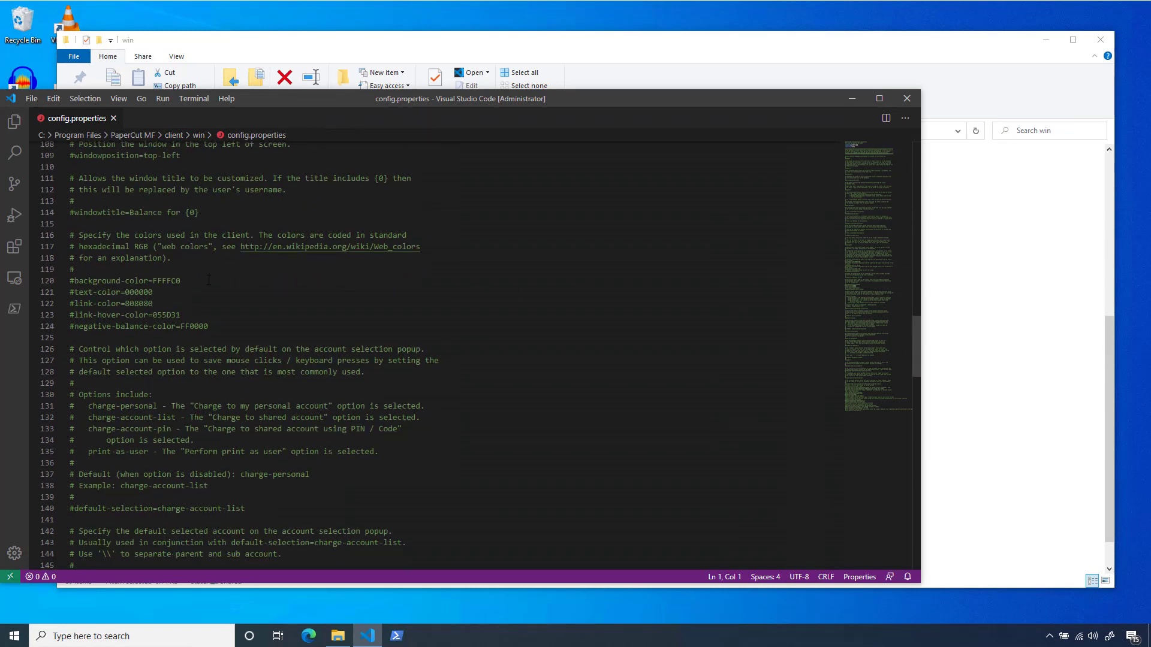
pyautogui.moveTo(183, 281); pyautogui.dragTo(138, 304)
pyautogui.press('Down')
pyautogui.press('Down')
pyautogui.press('End')
pyautogui.hotkey('shift', 'Left')
pyautogui.hotkey('shift', 'Left')
pyautogui.hotkey('shift', 'Left')
pyautogui.hotkey('shift', 'Left')
pyautogui.hotkey('shift', 'Left')
pyautogui.hotkey('shift', 'Left')
pyautogui.hotkey('shift', 'Left')
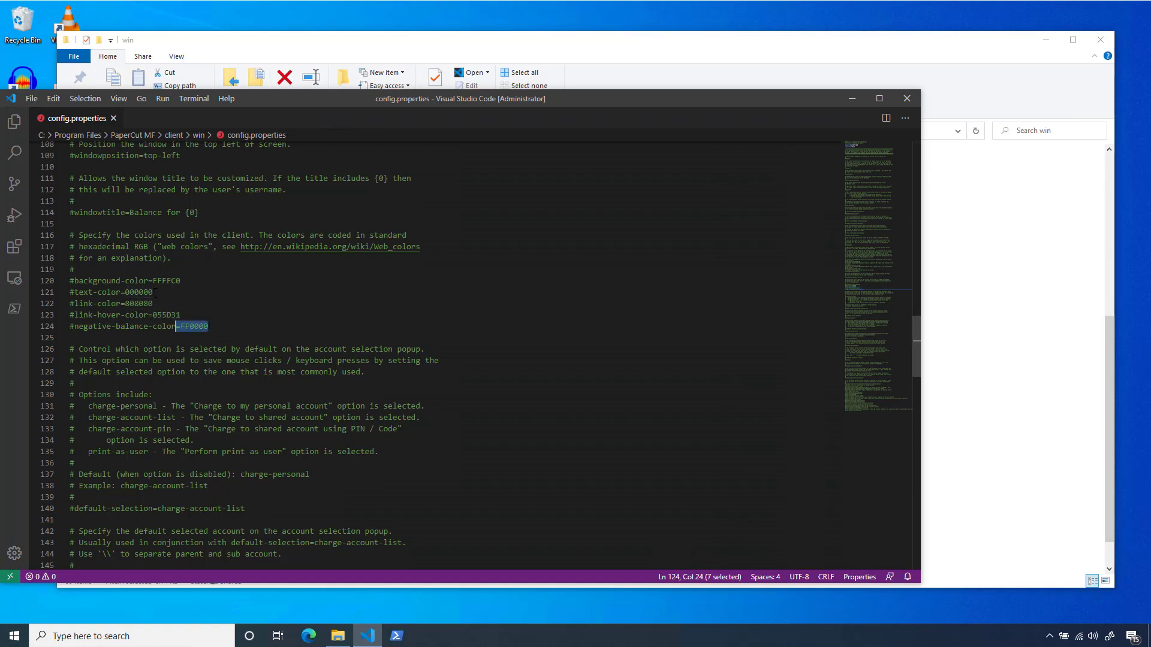
pyautogui.click(155, 292)
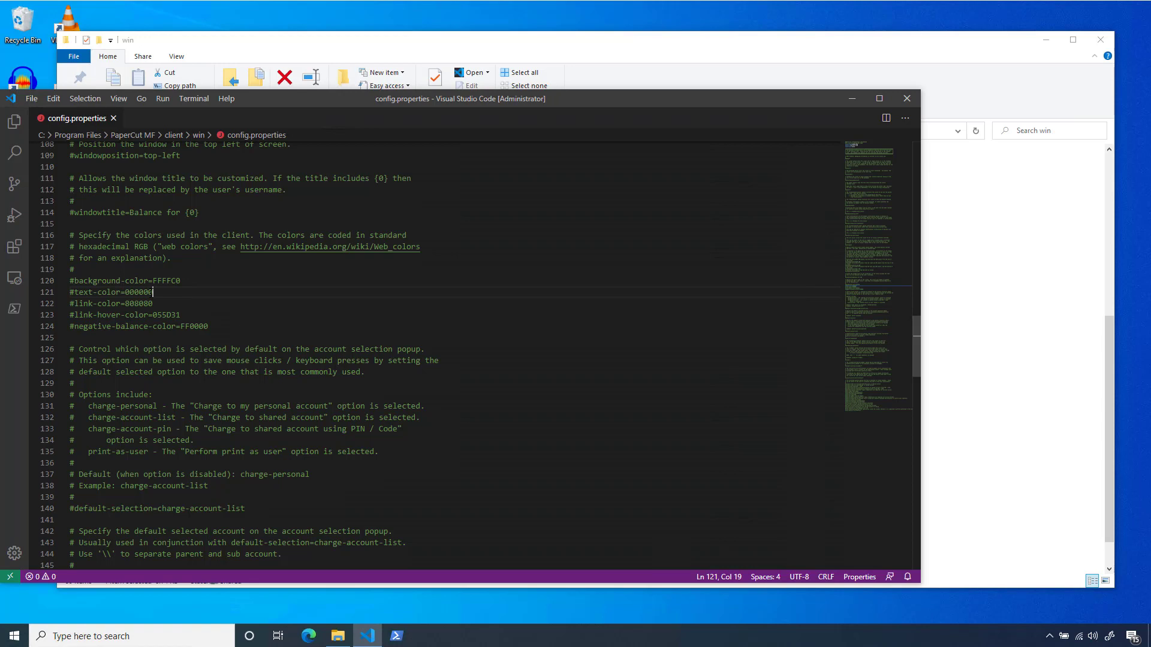
# Step: Set text-color and link-color to ffffff and link-hover-color to 3a8fc6
pyautogui.moveTo(154, 293); pyautogui.dragTo(125, 293)
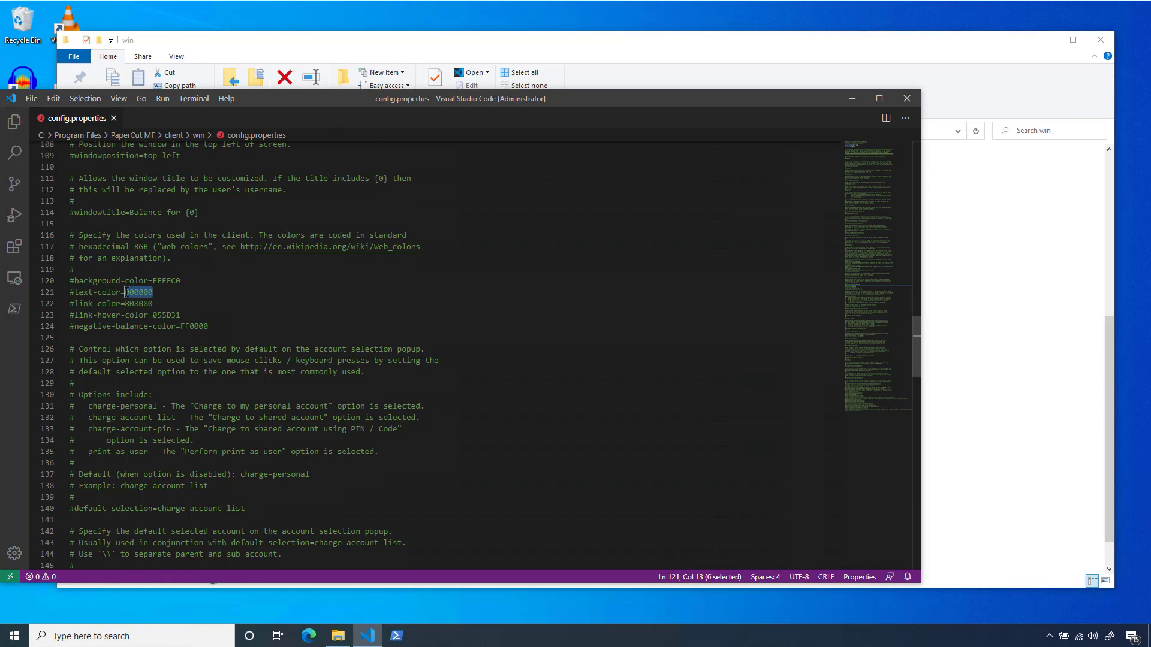
pyautogui.write('ffffff')
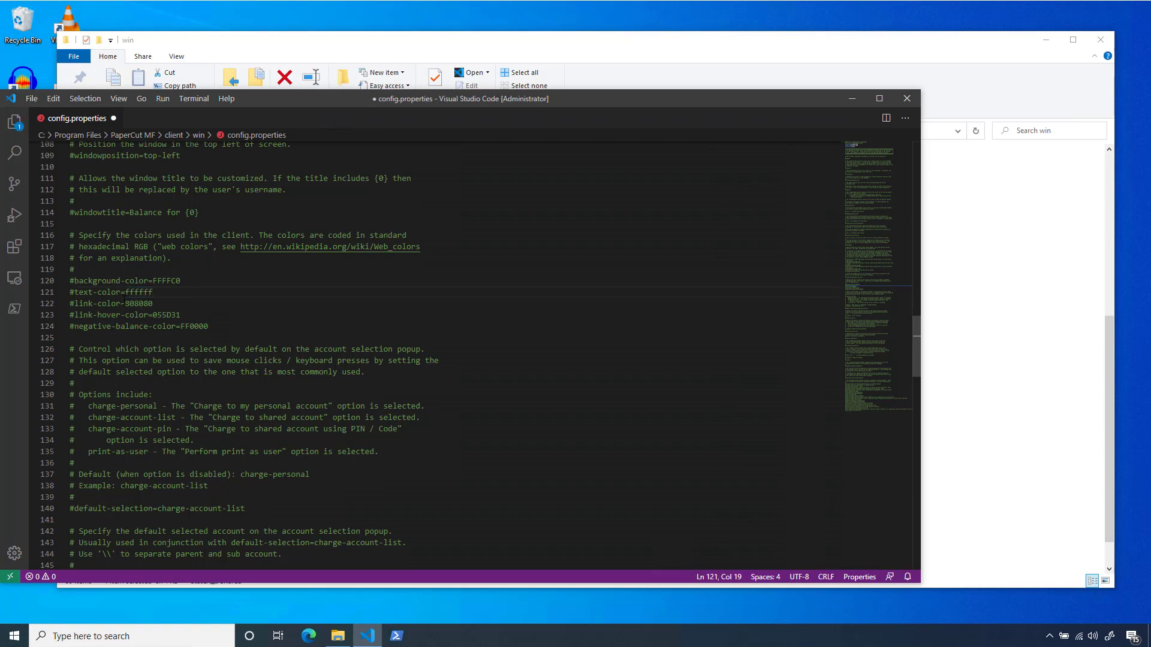
pyautogui.moveTo(125, 303); pyautogui.dragTo(156, 304)
pyautogui.write('ffffff')
pyautogui.moveTo(153, 314); pyautogui.dragTo(171, 314)
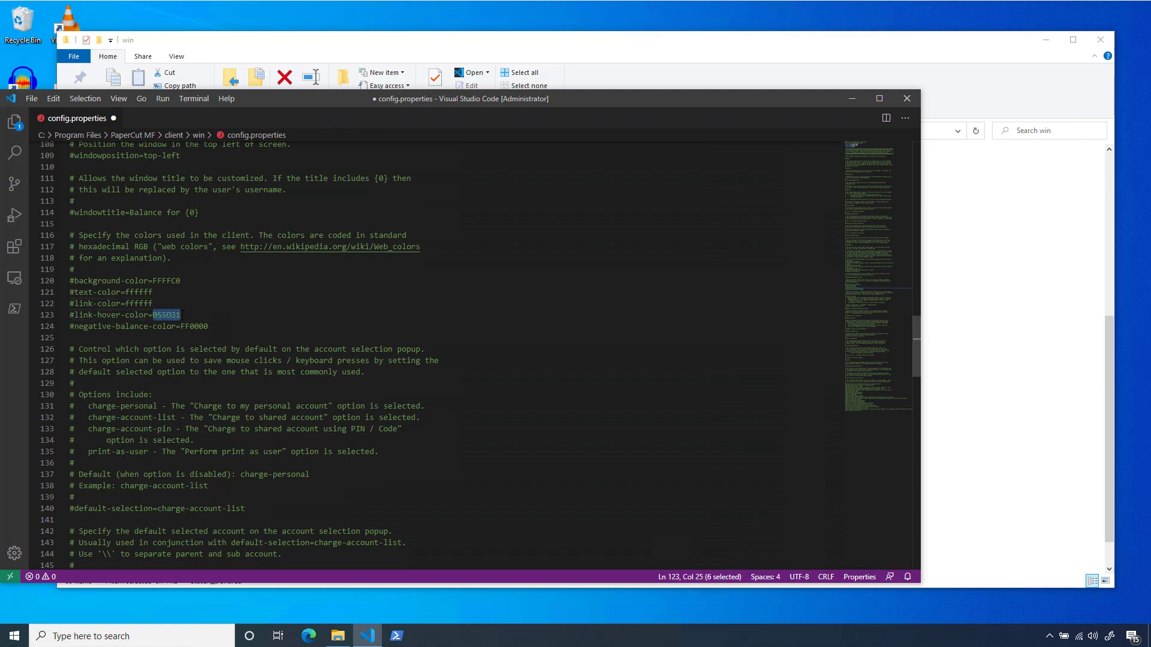
pyautogui.write('3a8fc6')
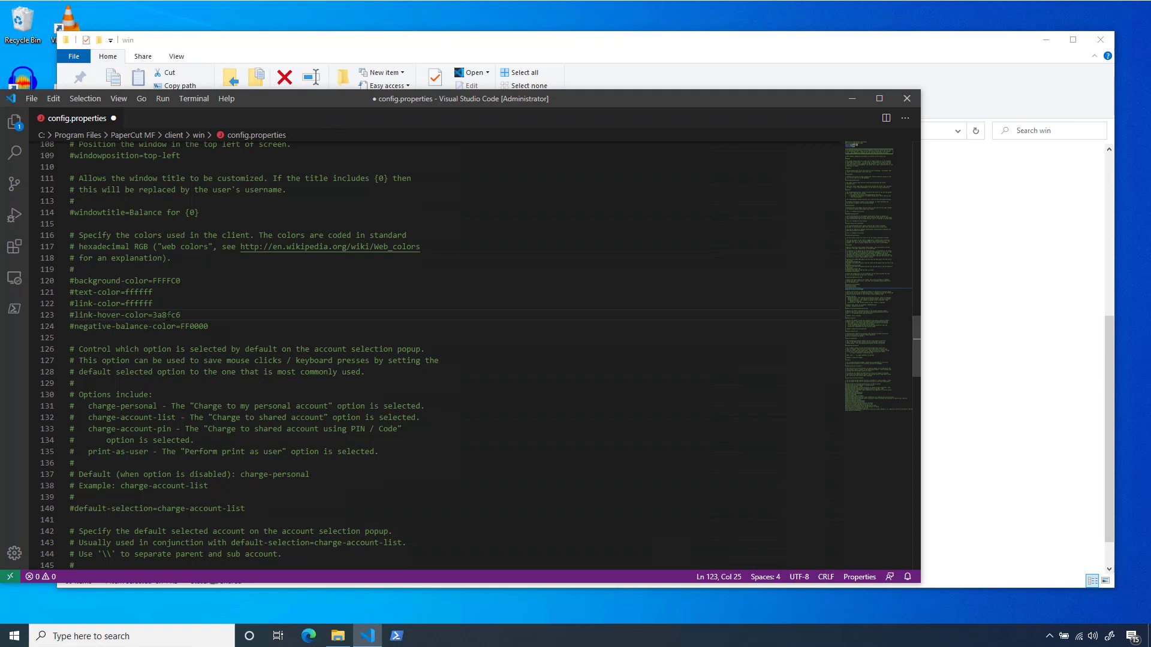
# Step: Remove the leading # from the link-hover-color, link-color and text-color lines
pyautogui.click(76, 314)
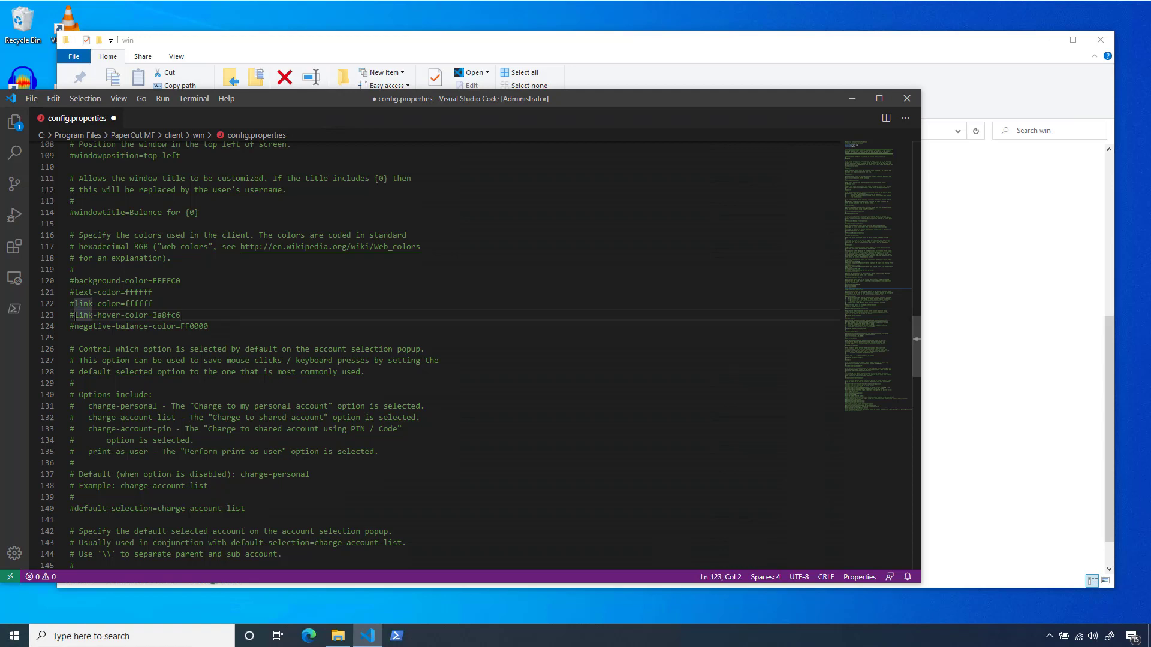
pyautogui.press('BackSpace')
pyautogui.press('Up')
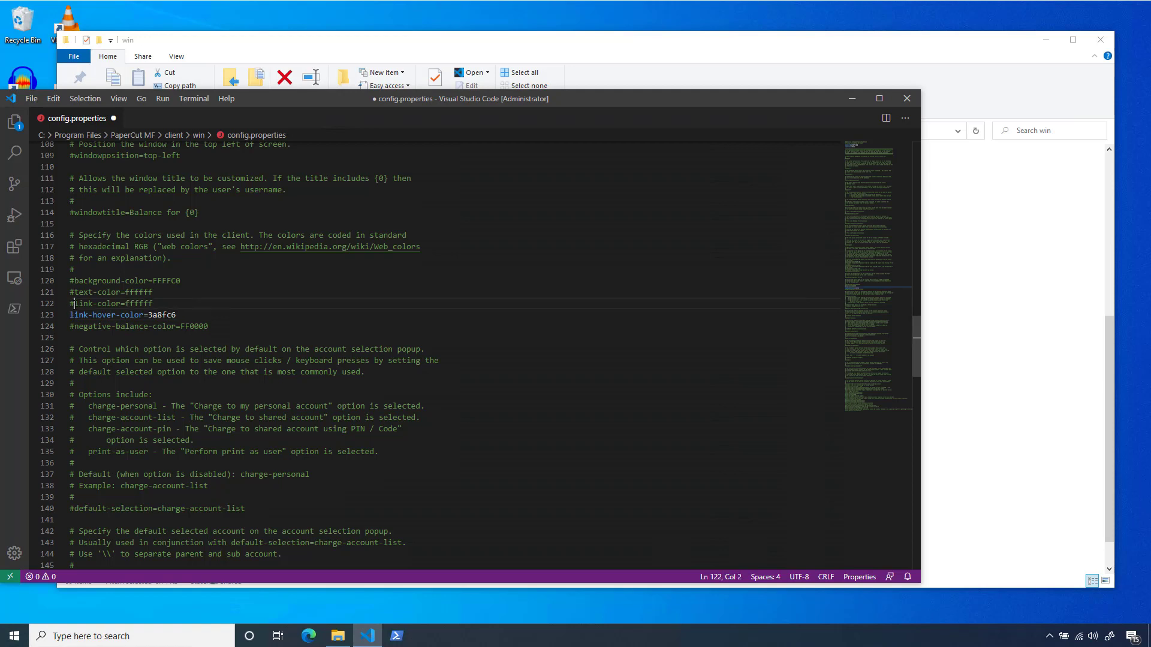
pyautogui.press('Delete')
pyautogui.press('Up')
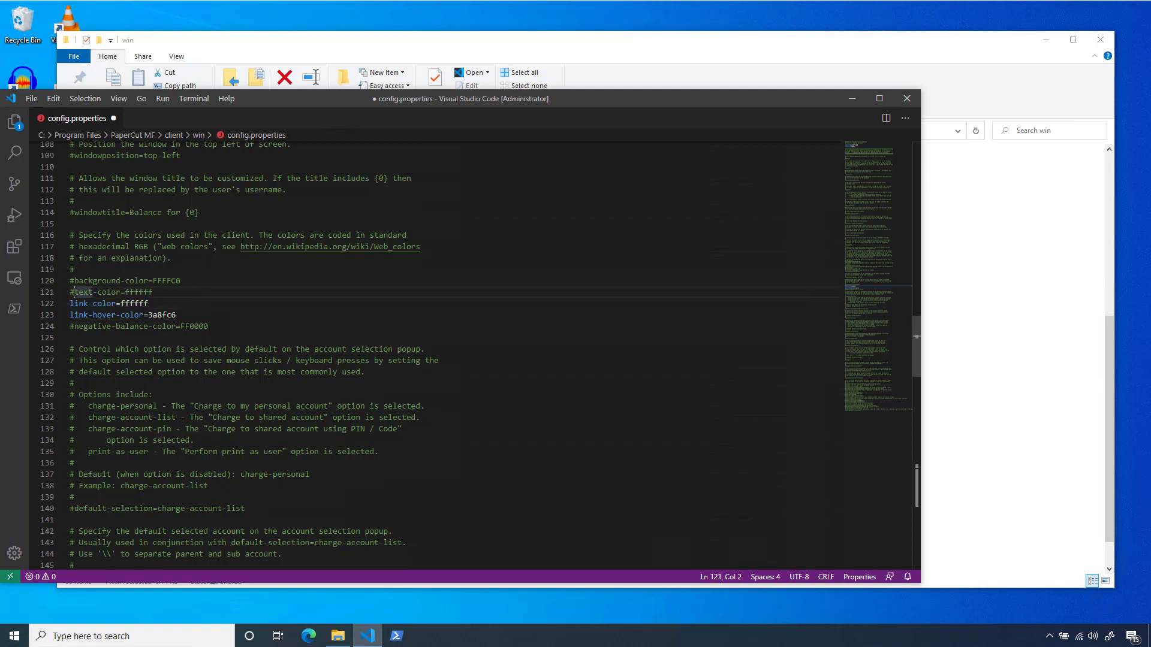
pyautogui.press('Delete')
# Step: Save config.properties and close Visual Studio Code
pyautogui.click(25, 100)
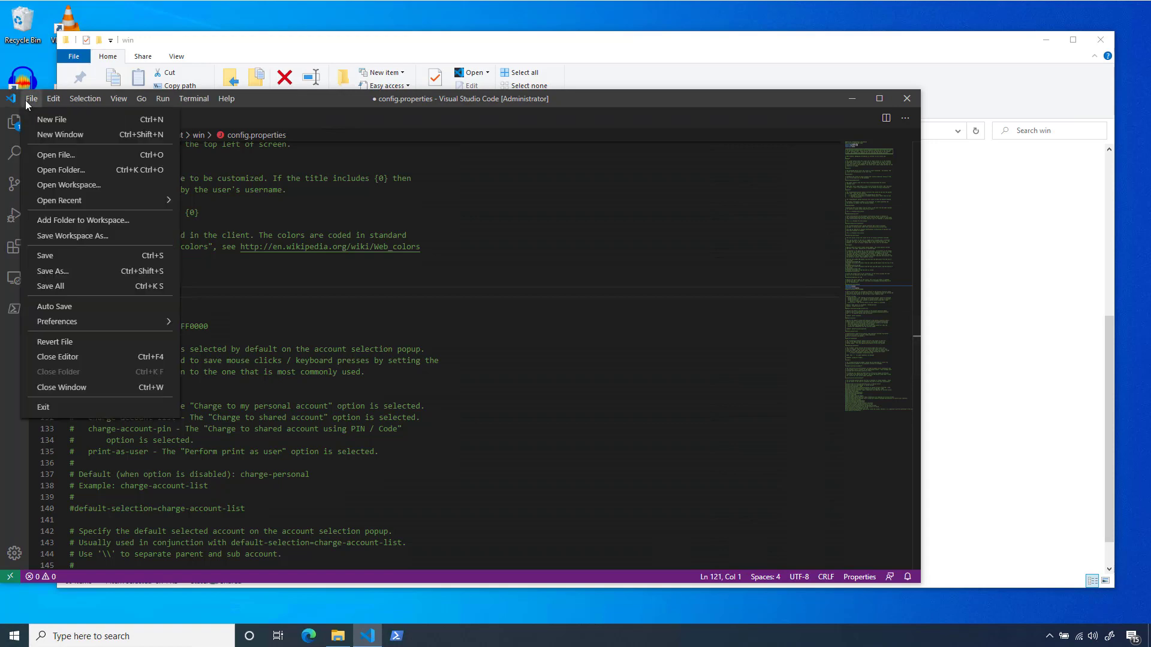
pyautogui.click(42, 256)
pyautogui.click(908, 99)
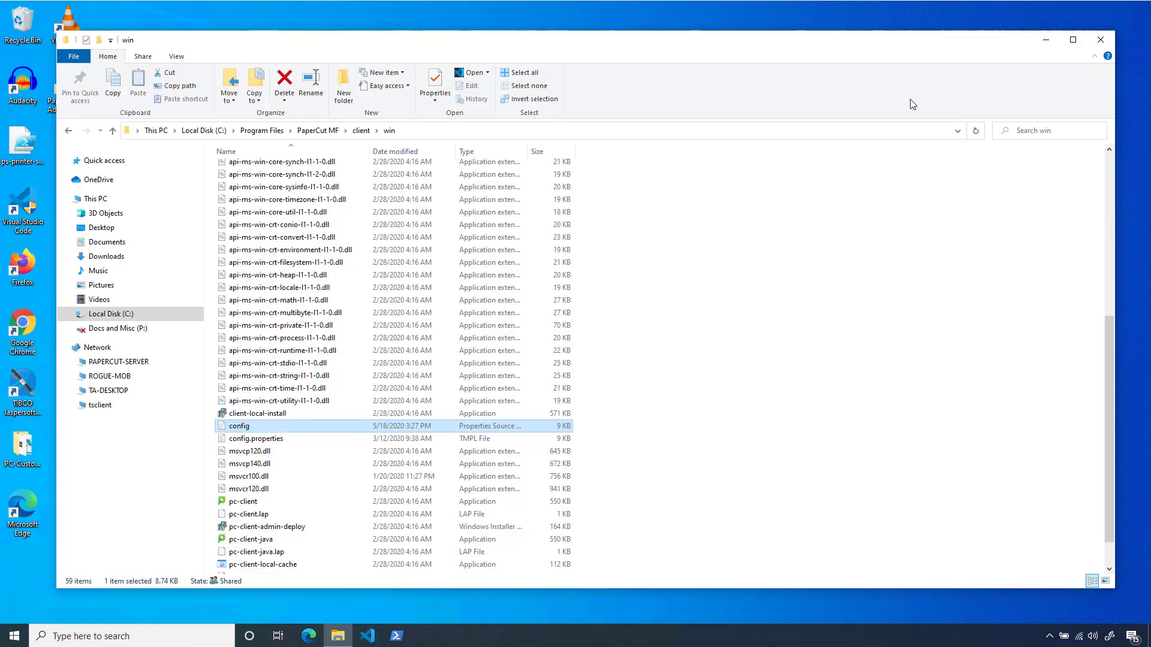
pyautogui.doubleClick(240, 502)
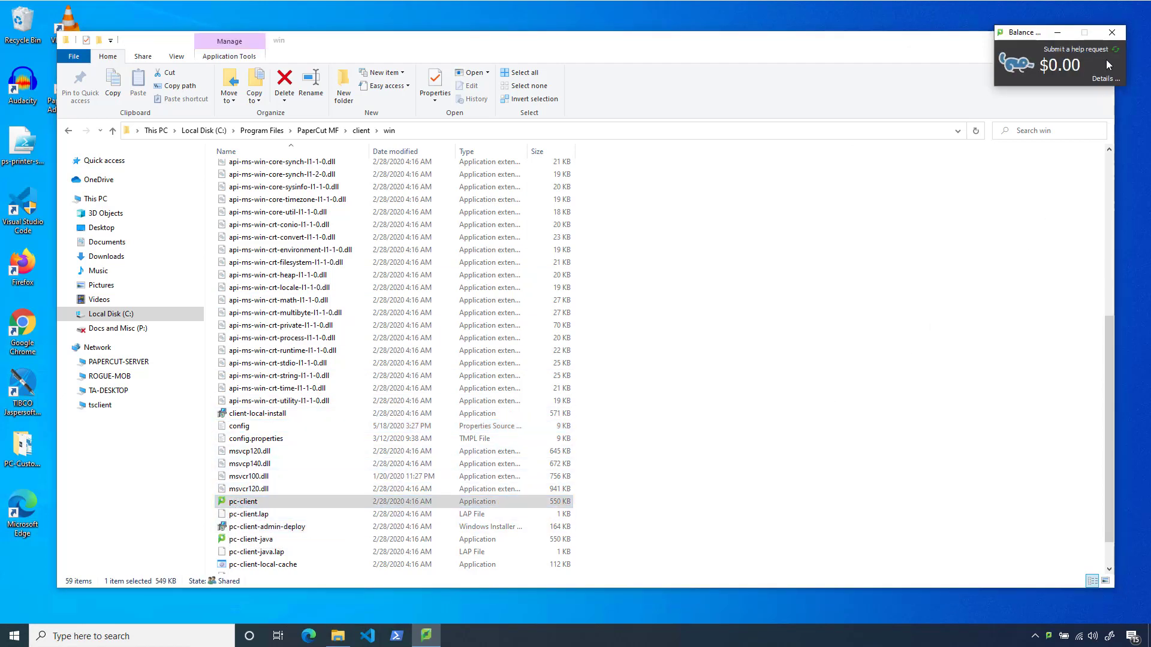
pyautogui.click(1111, 32)
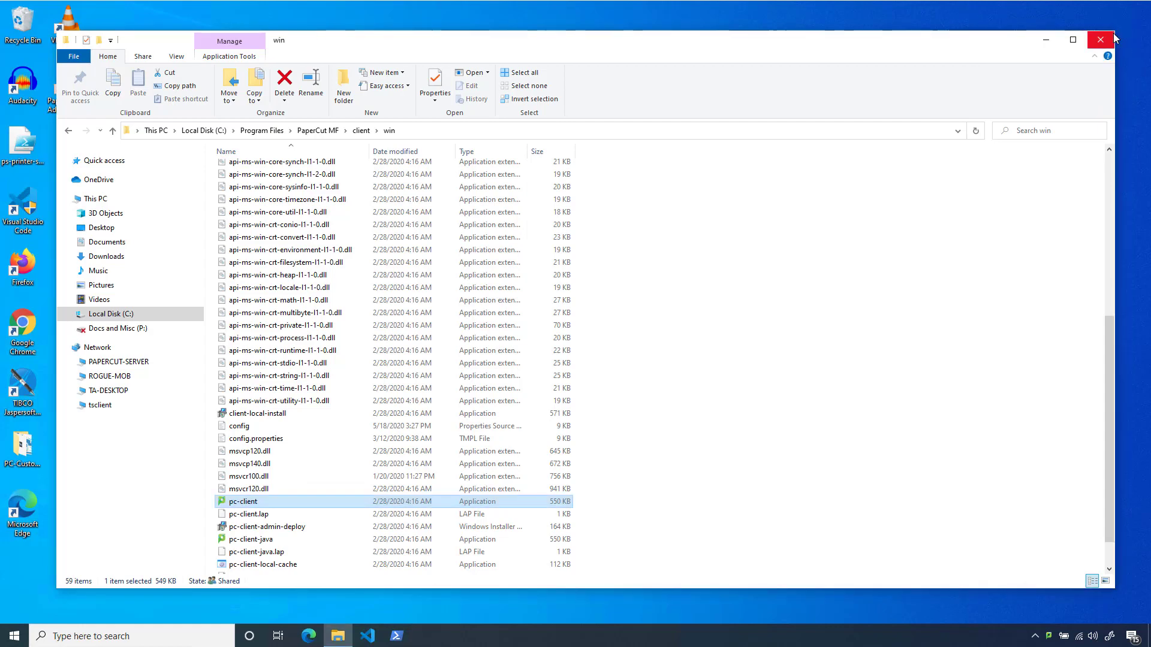
# Step: Log in to the PaperCut user web pages with the user's username and password
pyautogui.click(318, 638)
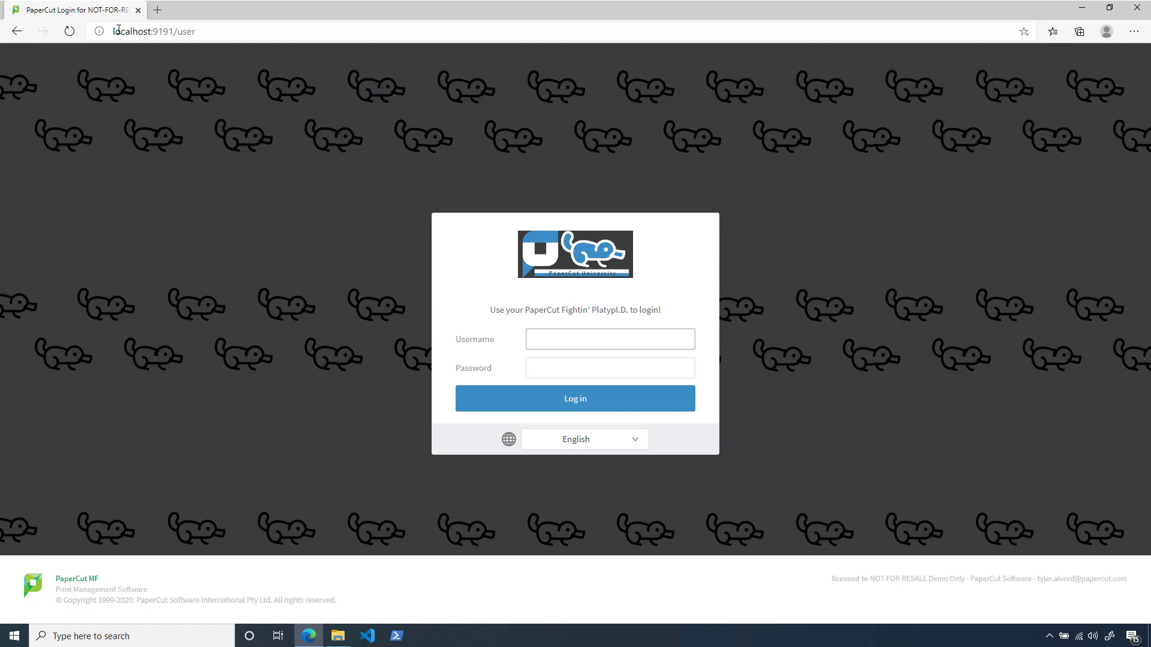
pyautogui.write('tyler')
pyautogui.press('Tab')
pyautogui.write('••')
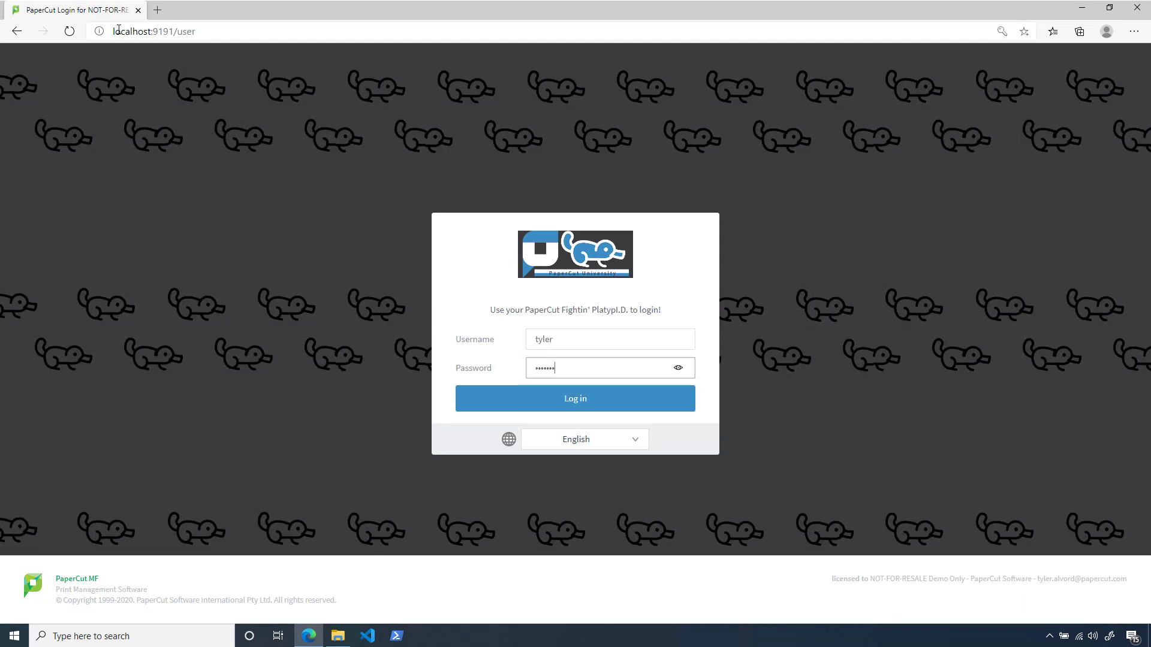
pyautogui.press('Return')
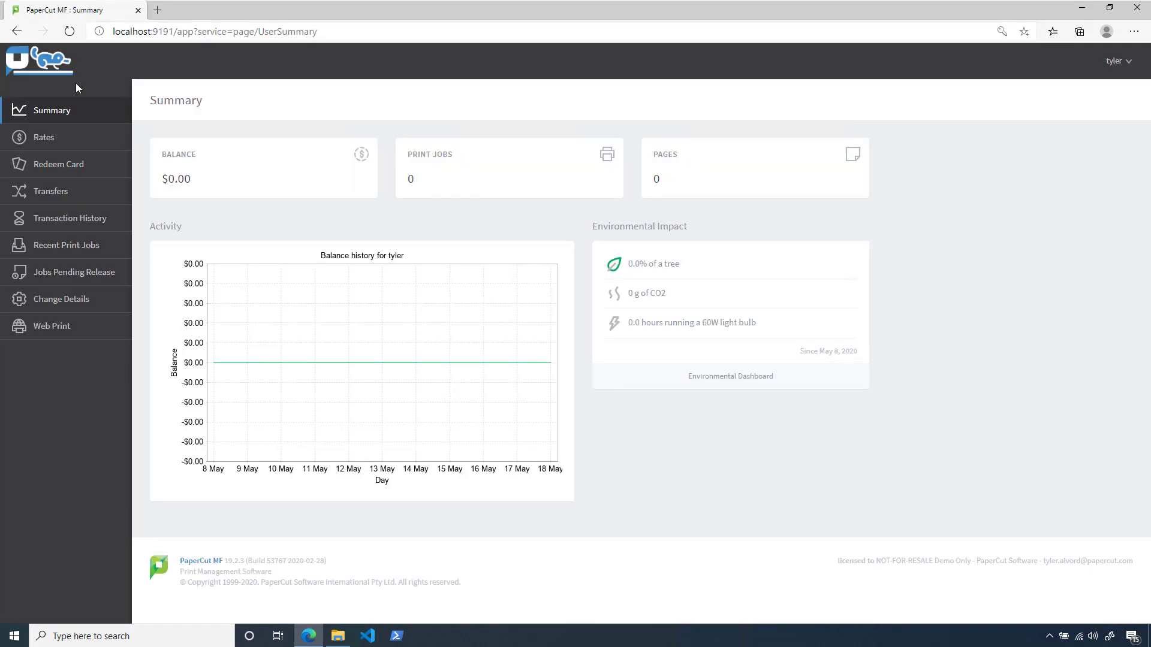
# Step: Check the Rates, Redeem Card and Transfers pages, then close the browser and File Explorer
pyautogui.click(48, 137)
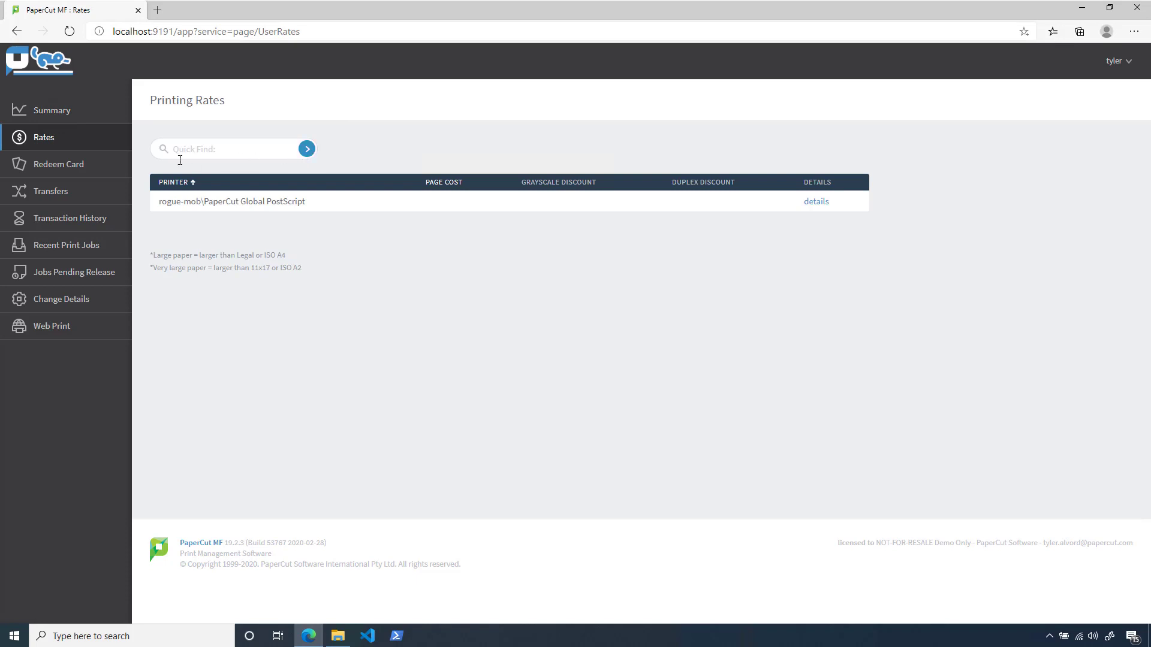
pyautogui.click(84, 171)
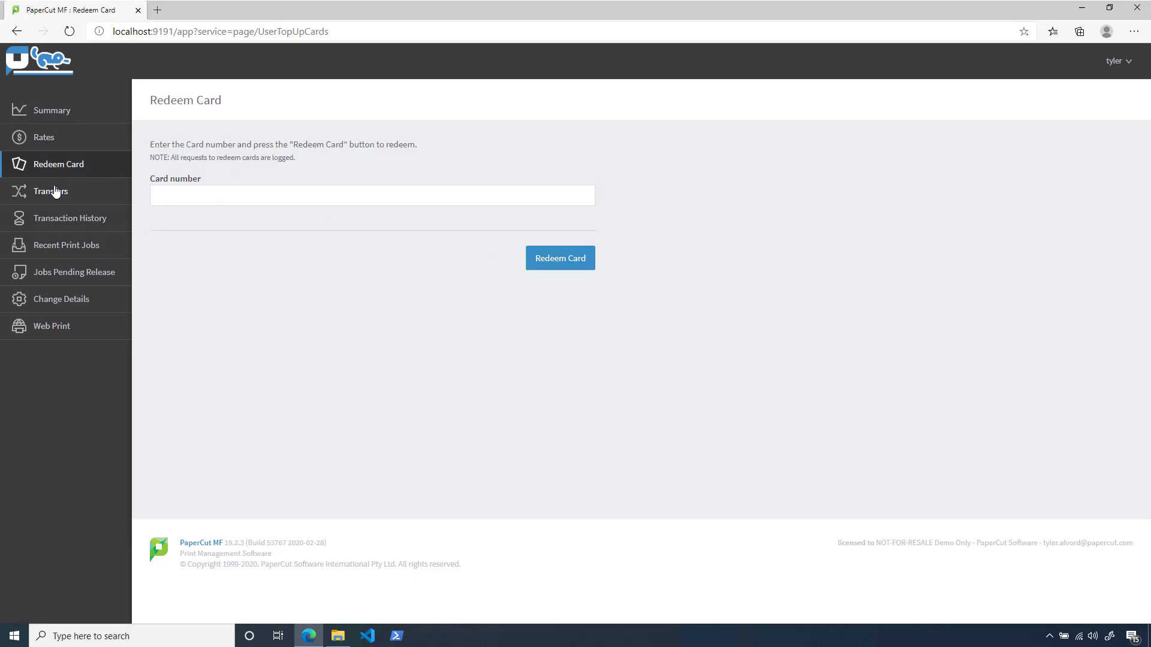
pyautogui.click(54, 192)
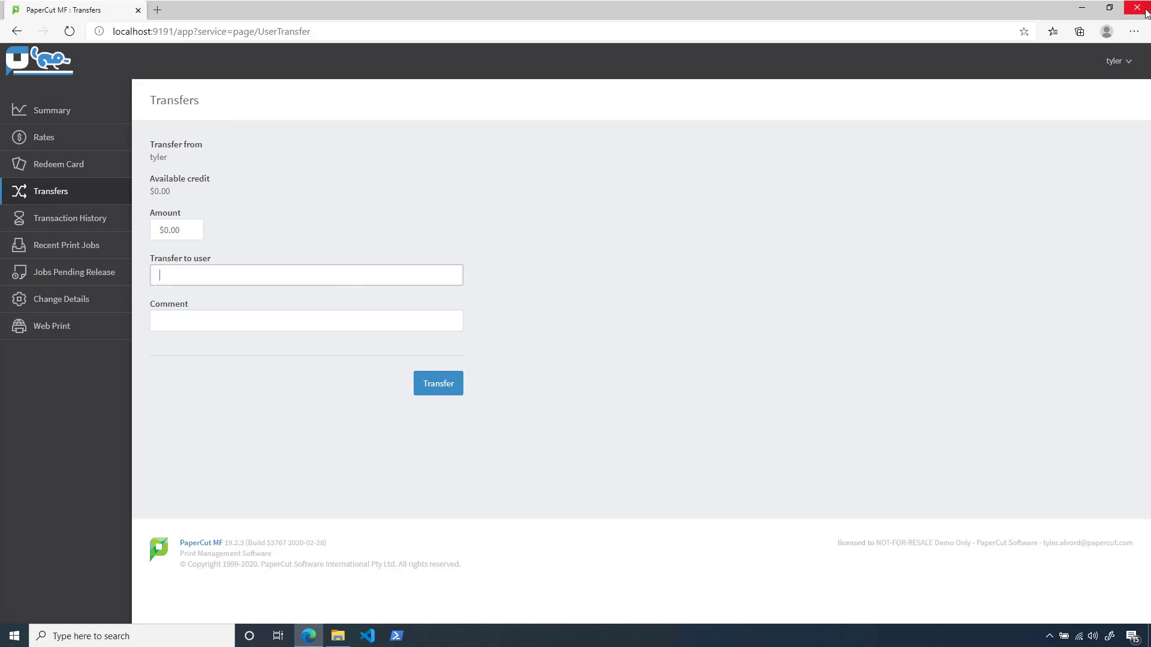
pyautogui.click(1141, 12)
pyautogui.click(1100, 41)
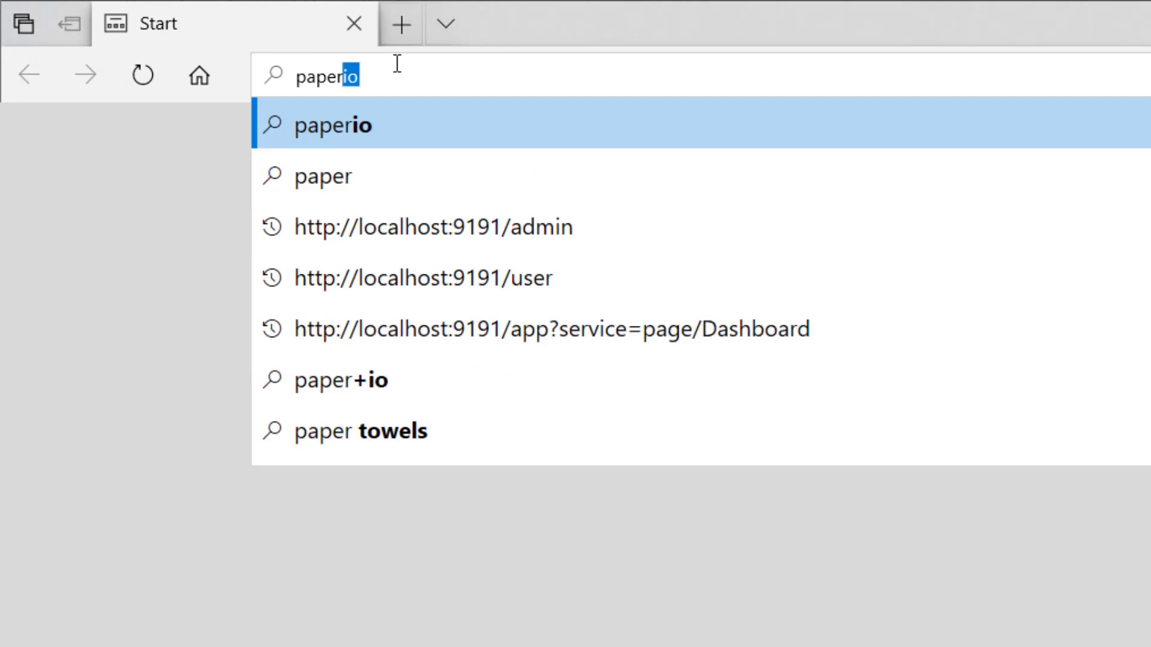
# Step: Load papercut.com/support and scroll down to the PaperCut MF section
pyautogui.write('/support')
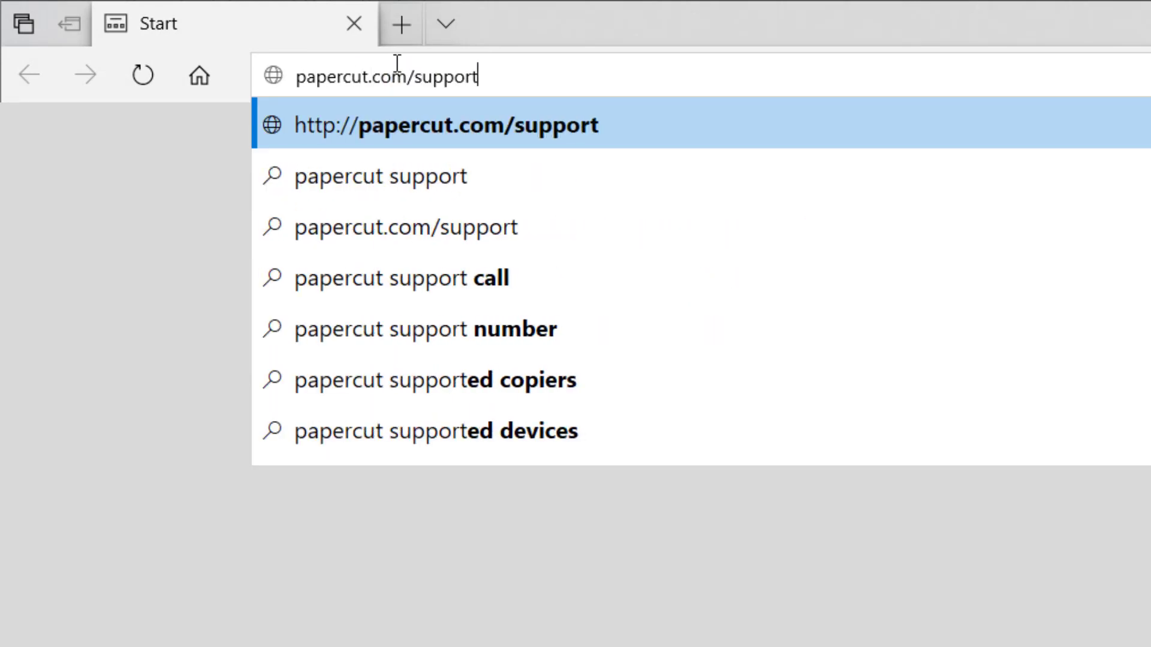
pyautogui.press('Return')
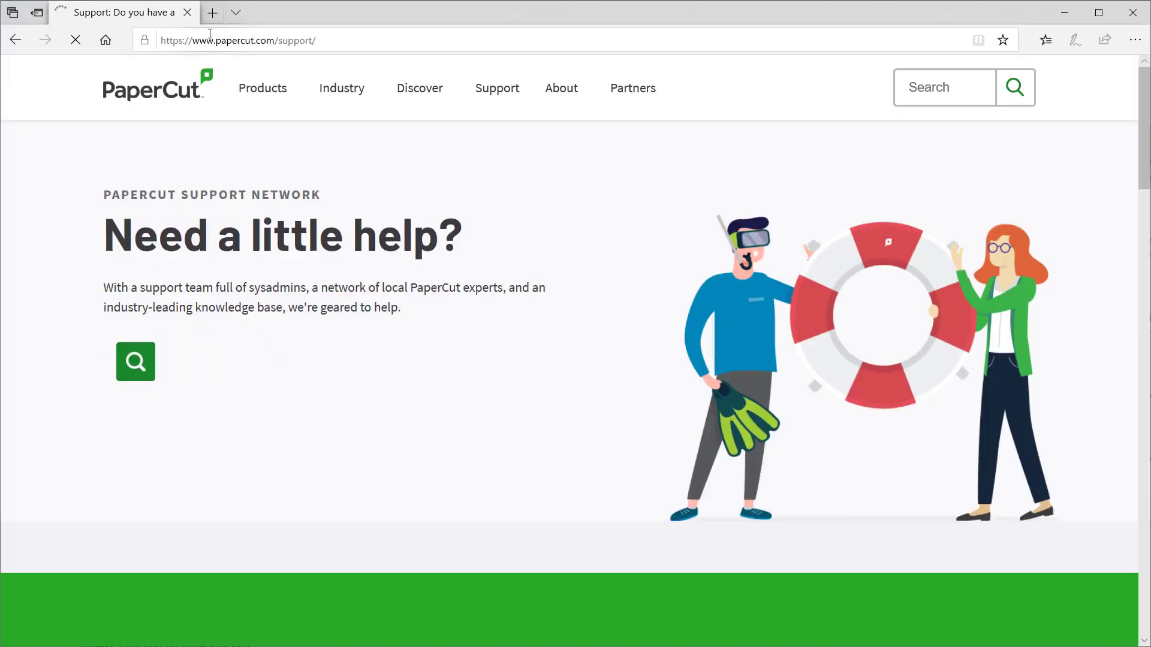
pyautogui.scroll(-7, 576, 324)
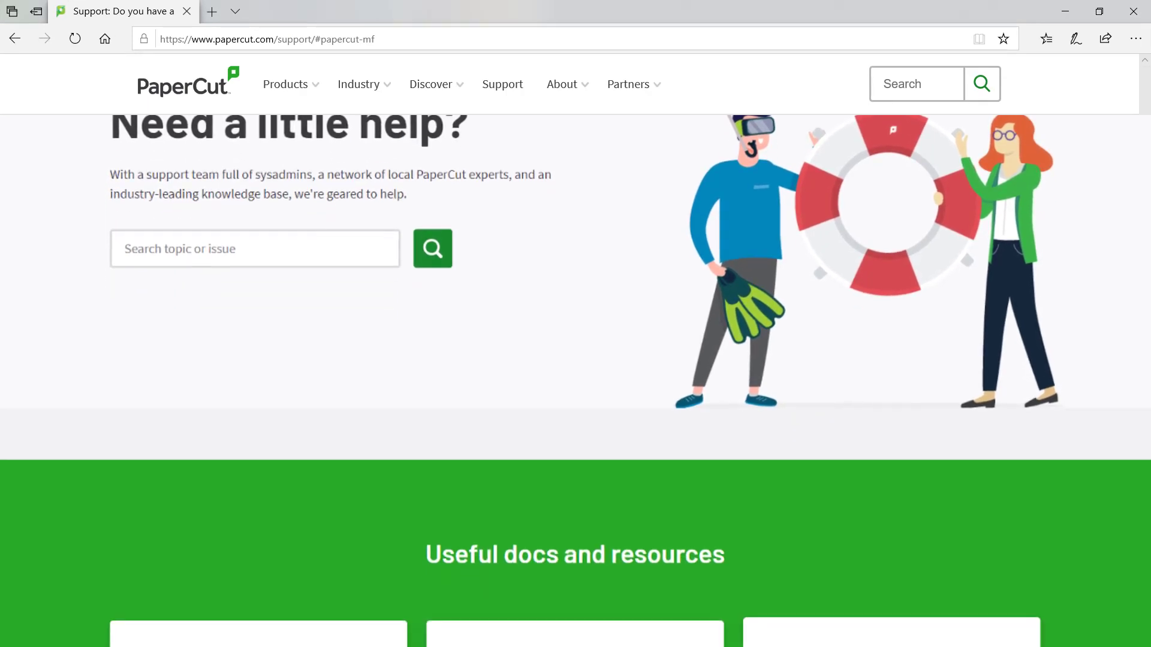